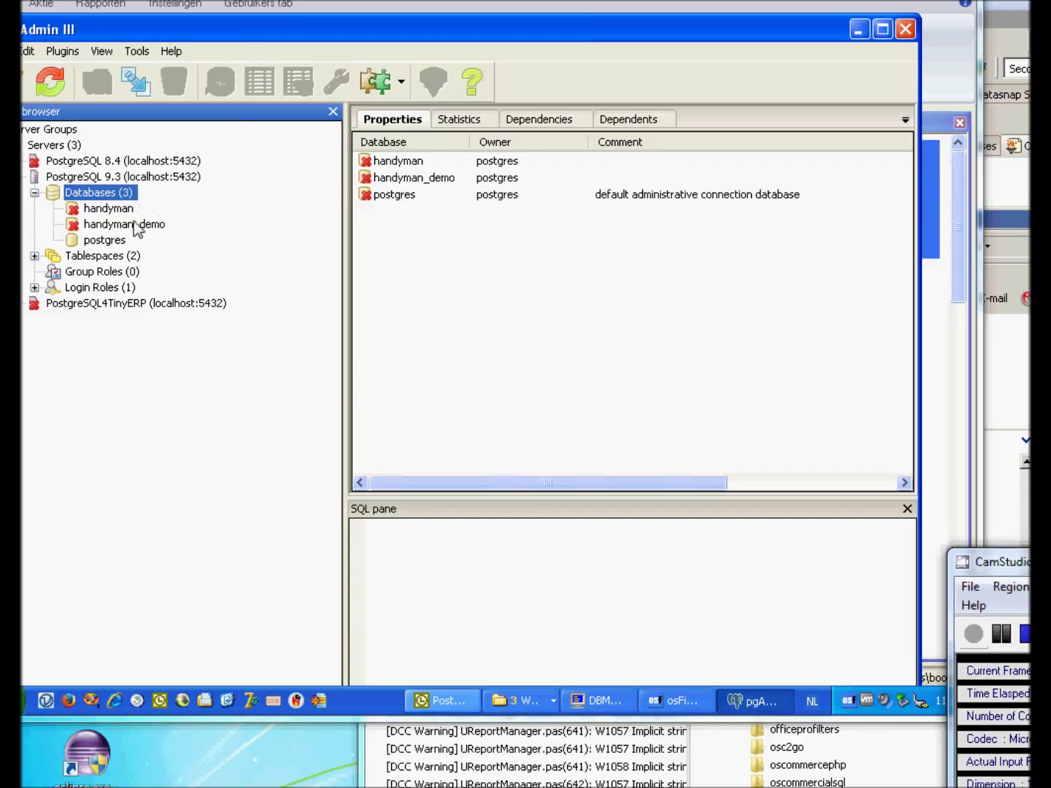
Connect to handyman_demo in pgAdmin and display its properties and UTF8 CREATE DATABASE script.
left_click(135, 224)
right_click(105, 199)
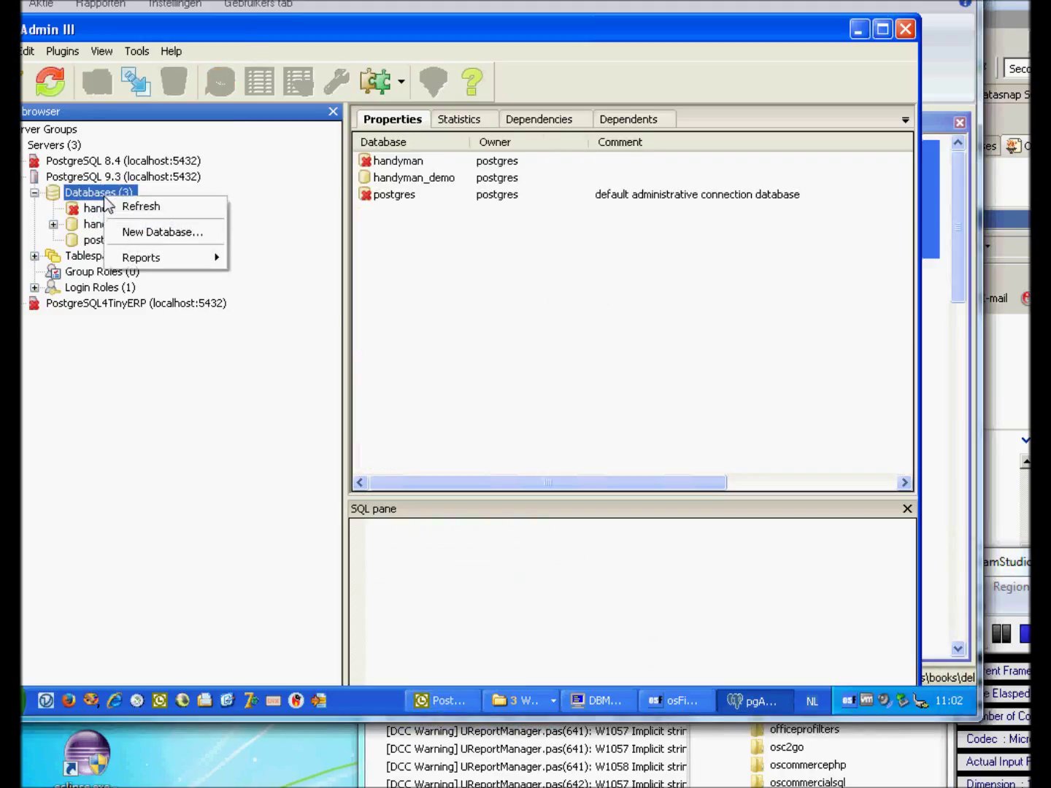
left_click(70, 229)
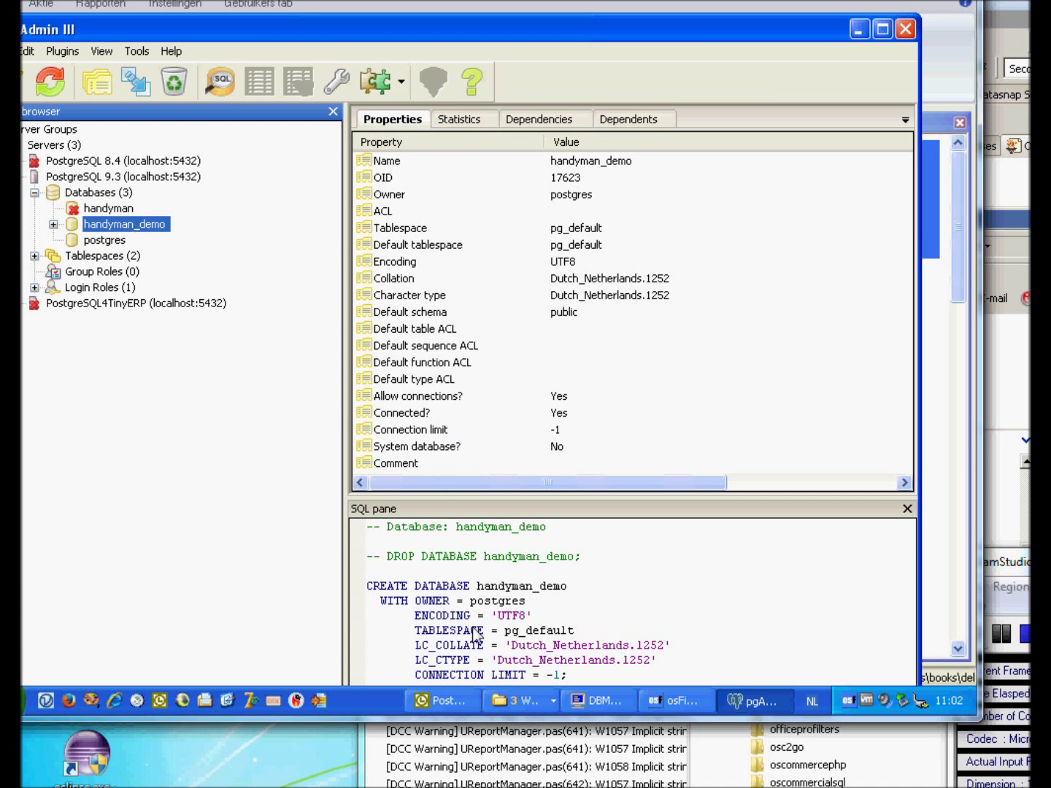
Browse to Bin\SQL\scripts and open gen_handyman_en.sql in Notepad.
left_click(522, 701)
left_click(530, 653)
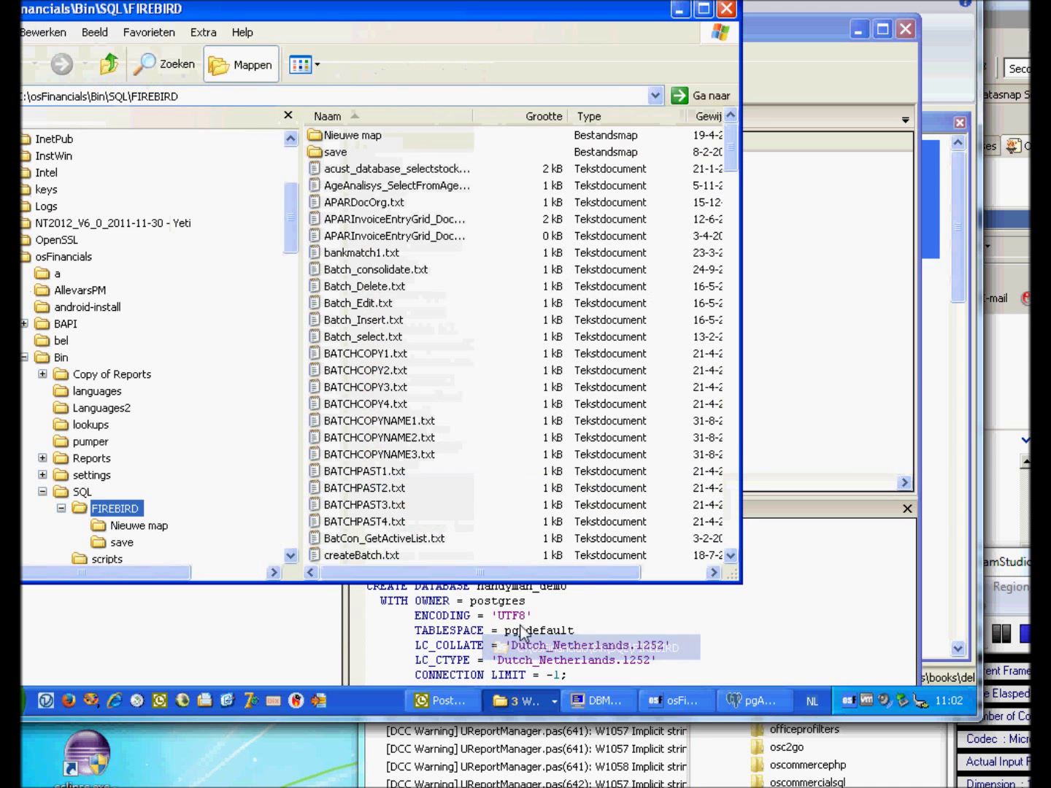
left_click(109, 66)
left_click(111, 67)
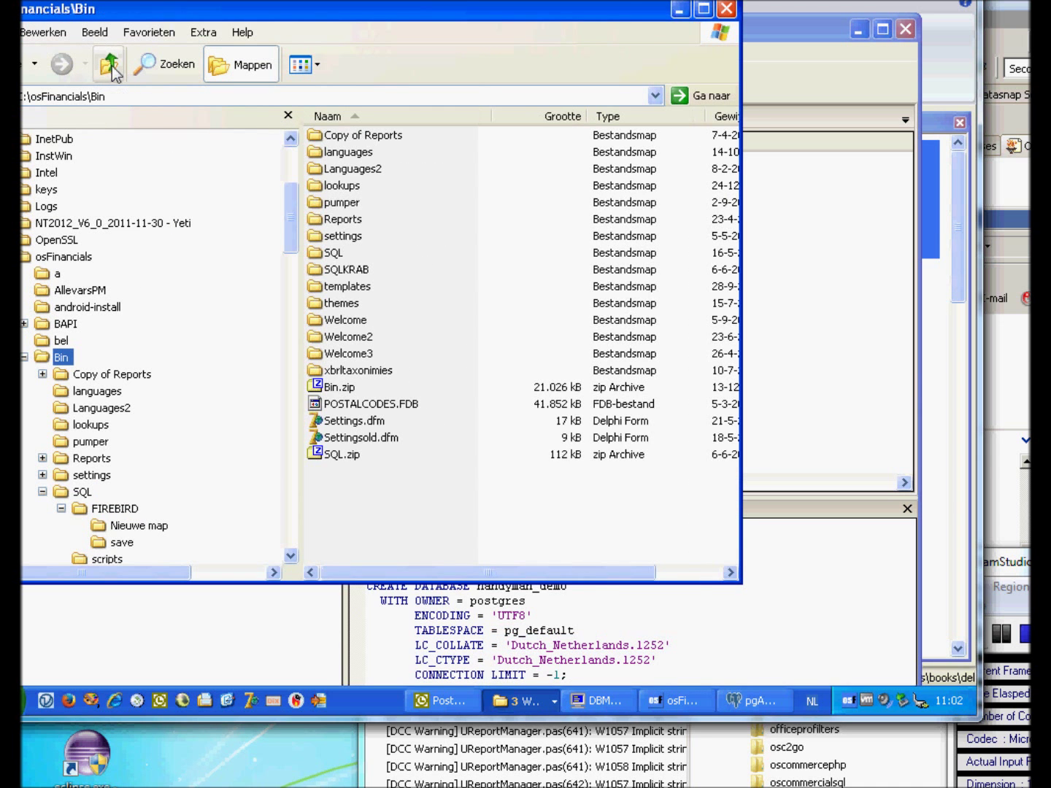
left_click(111, 68)
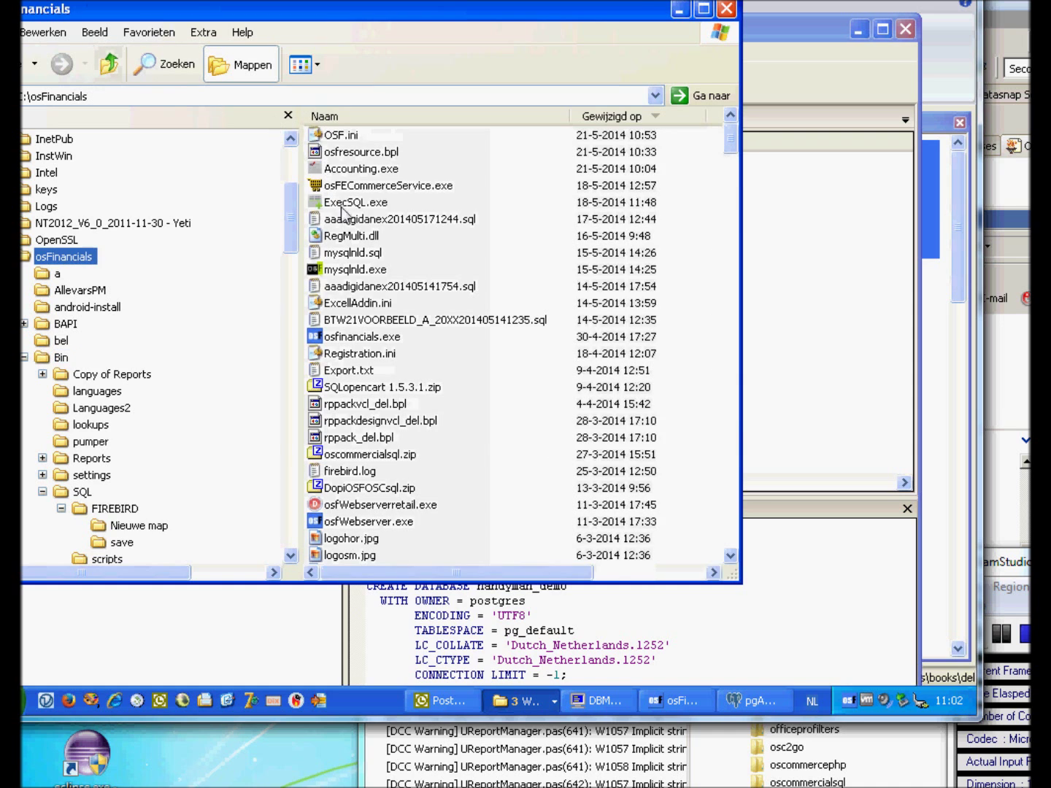
left_click(65, 359)
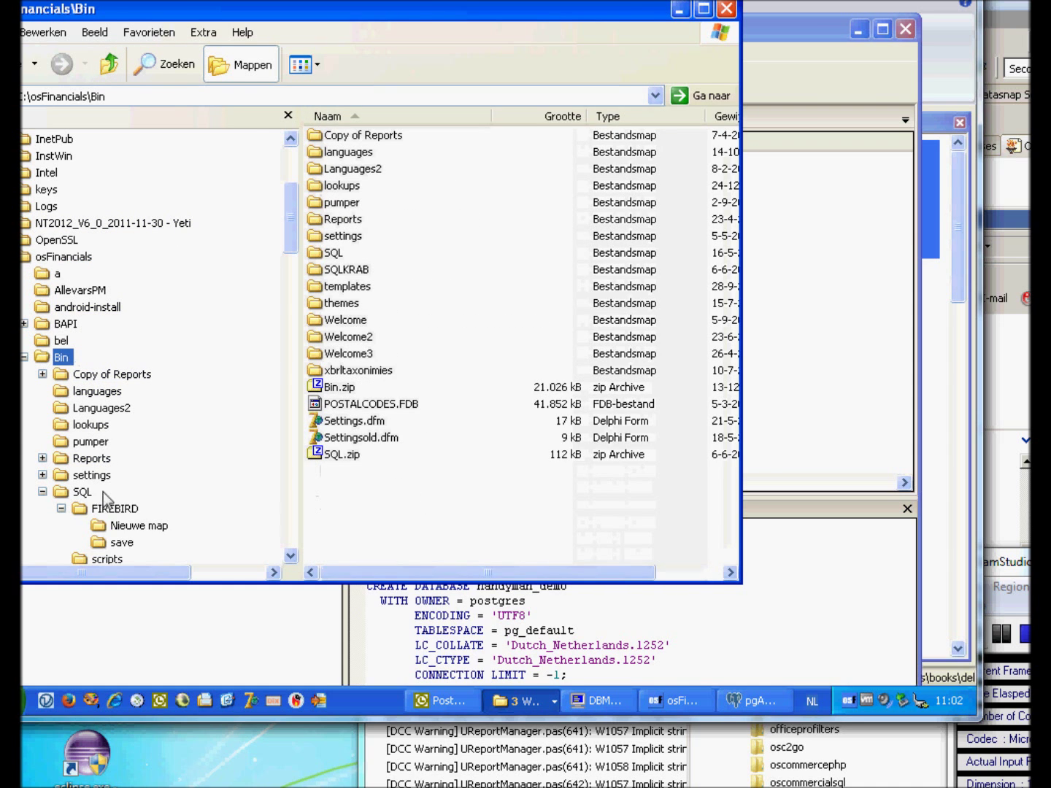
left_click(82, 492)
left_click(338, 152)
double_click(336, 153)
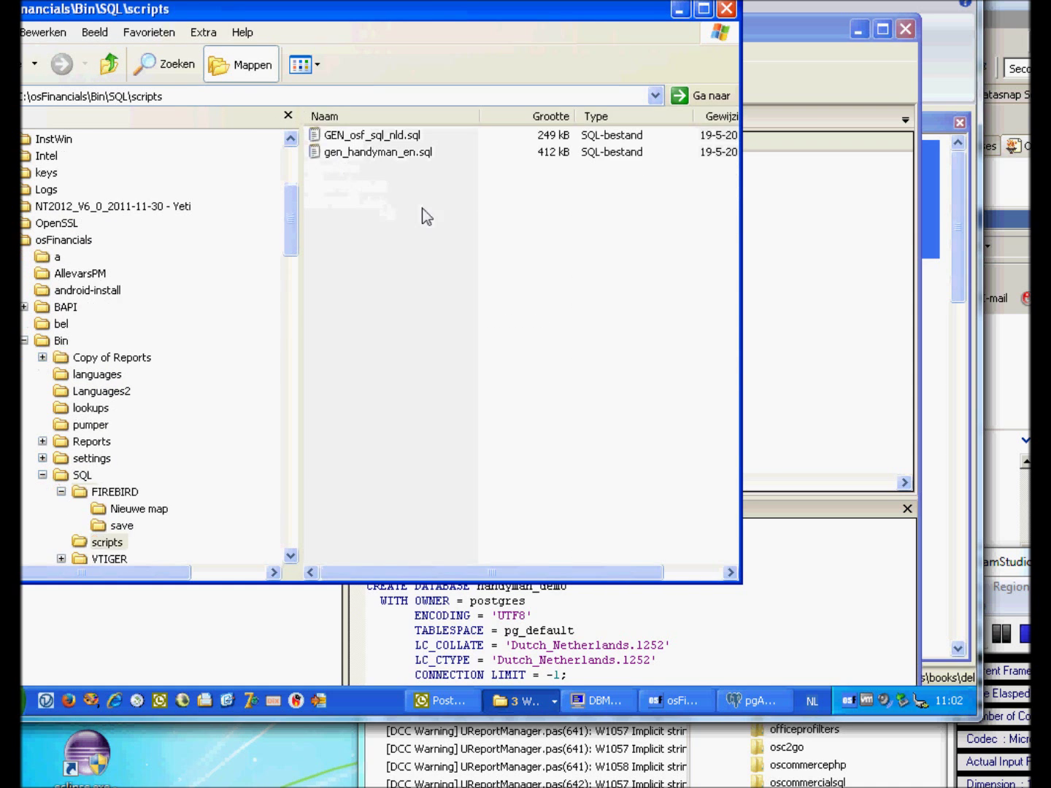
double_click(397, 152)
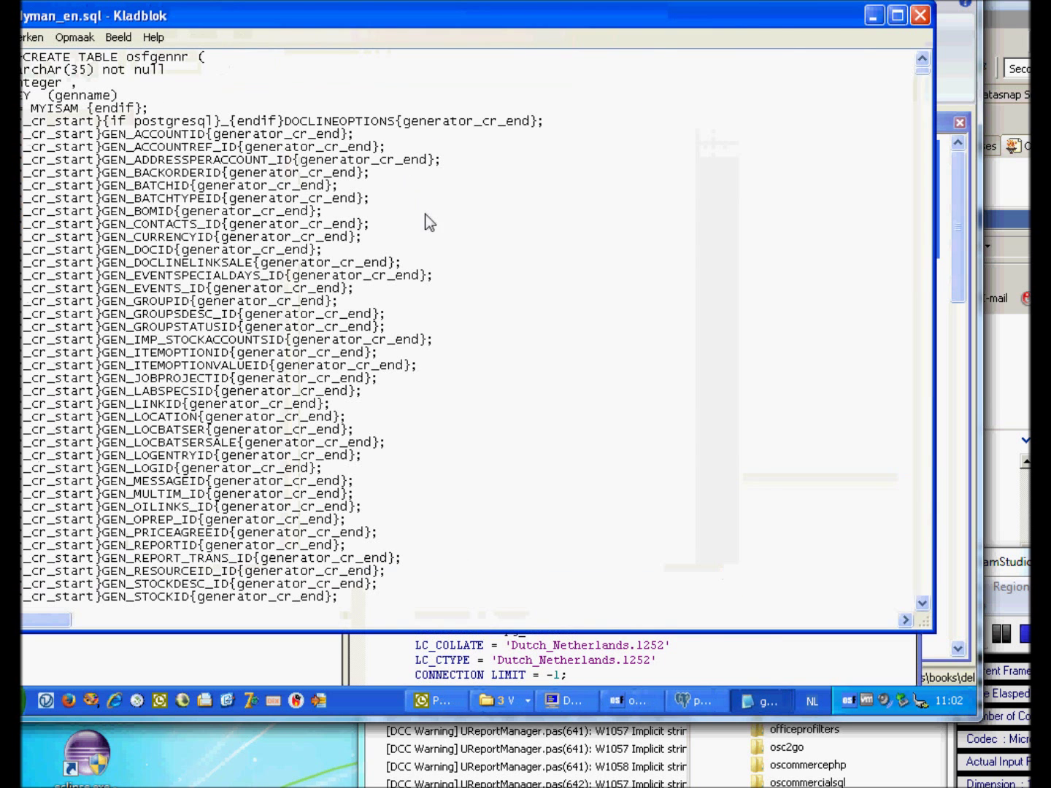
Reposition Notepad and select the whole gen_handyman_en.sql script text.
left_click_drag(813, 10, 792, 318)
left_click(404, 235)
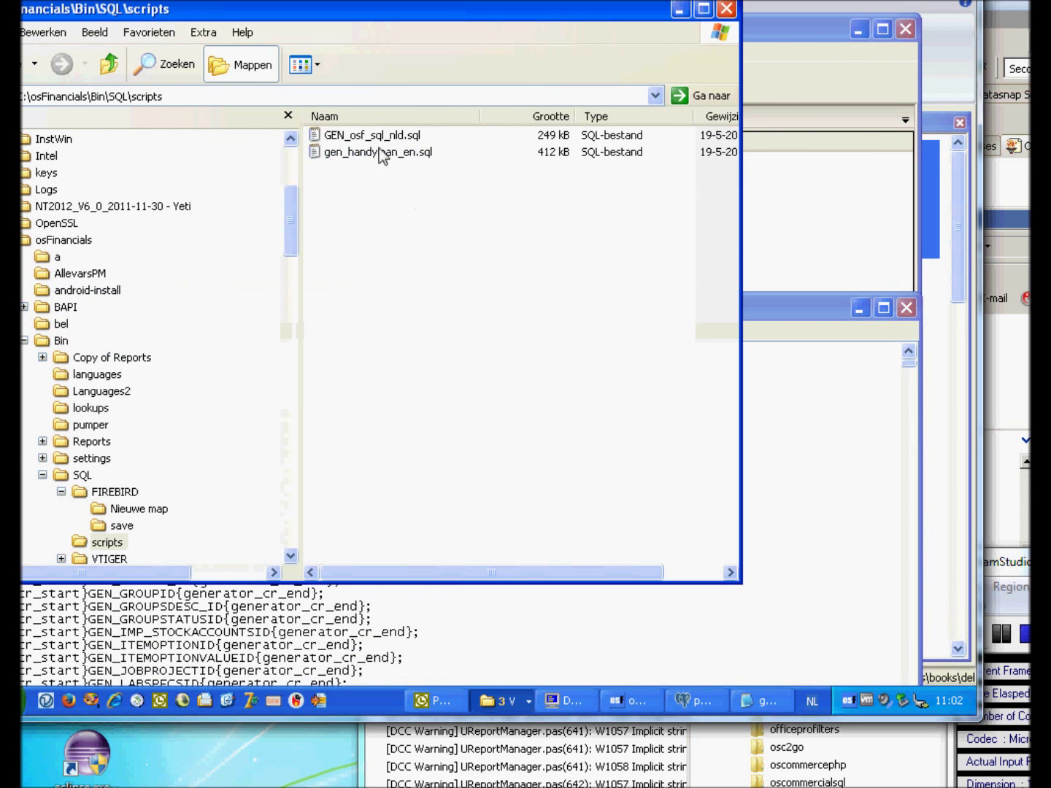
left_click(372, 134)
left_click(830, 497)
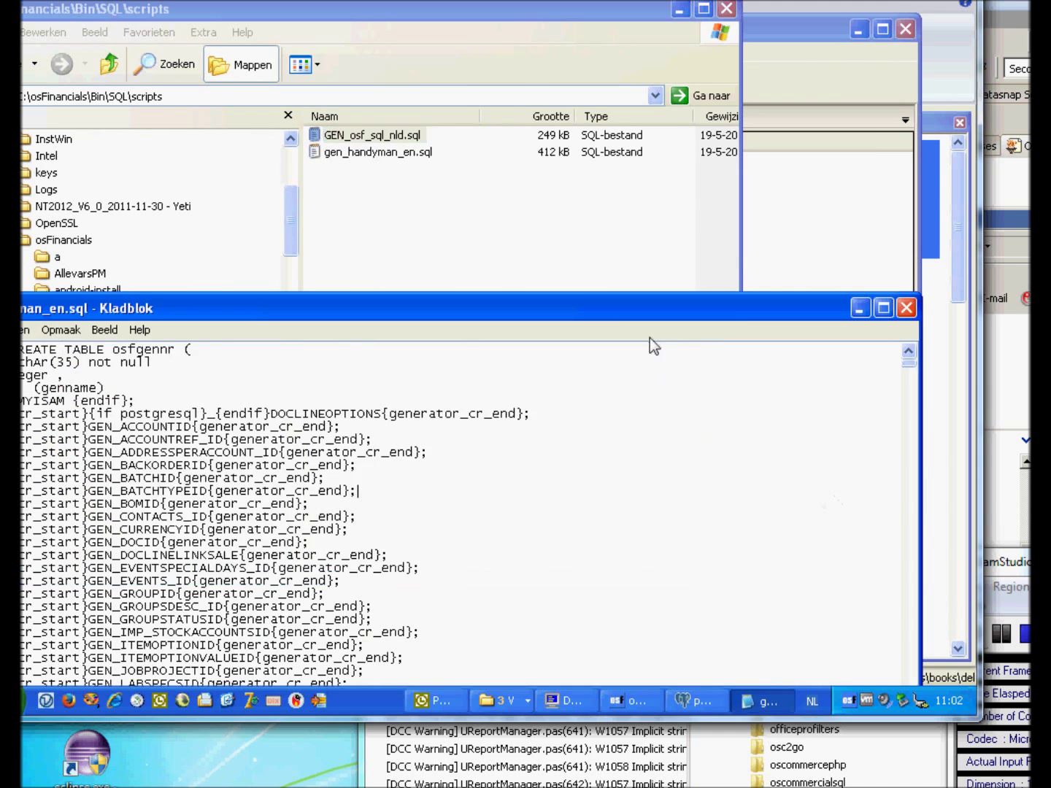
left_click_drag(629, 312, 687, 187)
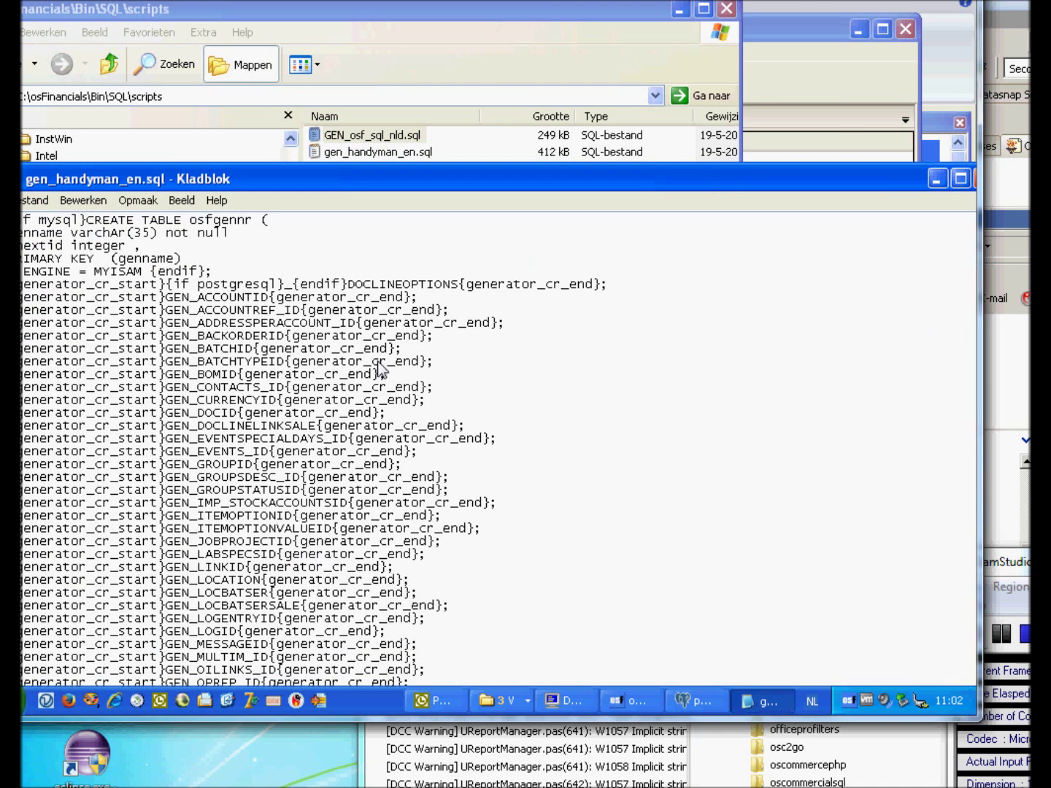
key("ctrl+a")
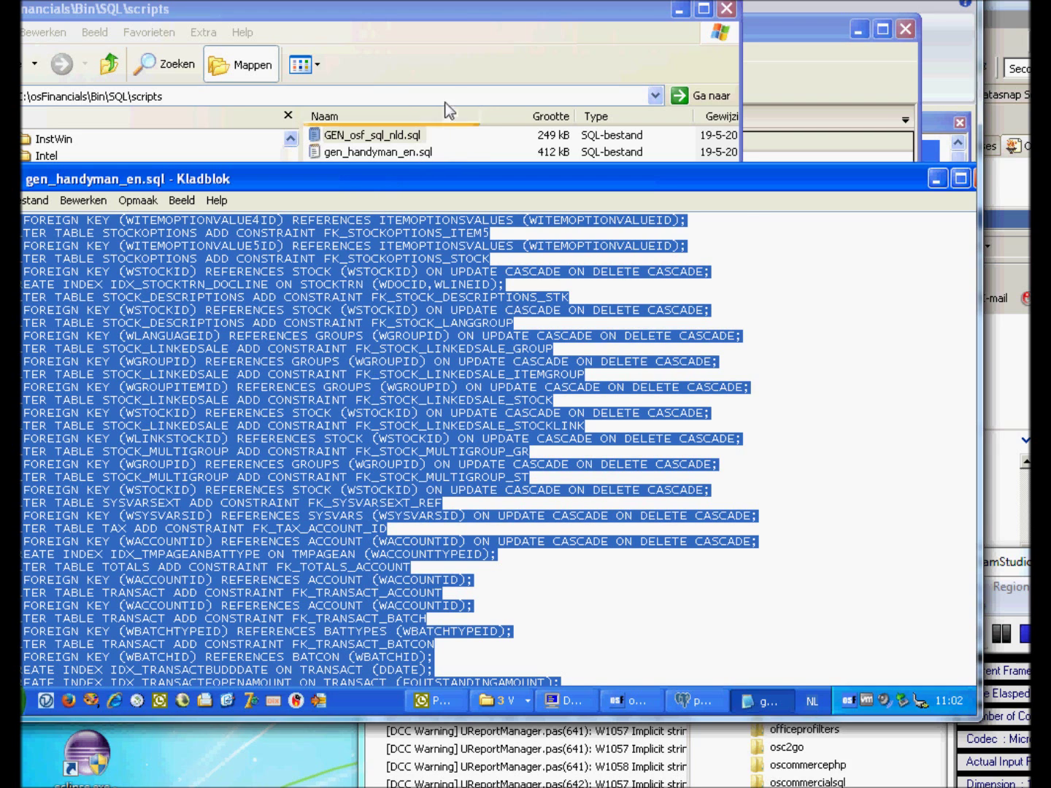
Go back up to the osFinancials folder and launch ExecSQL.exe.
left_click(451, 20)
left_click(450, 210)
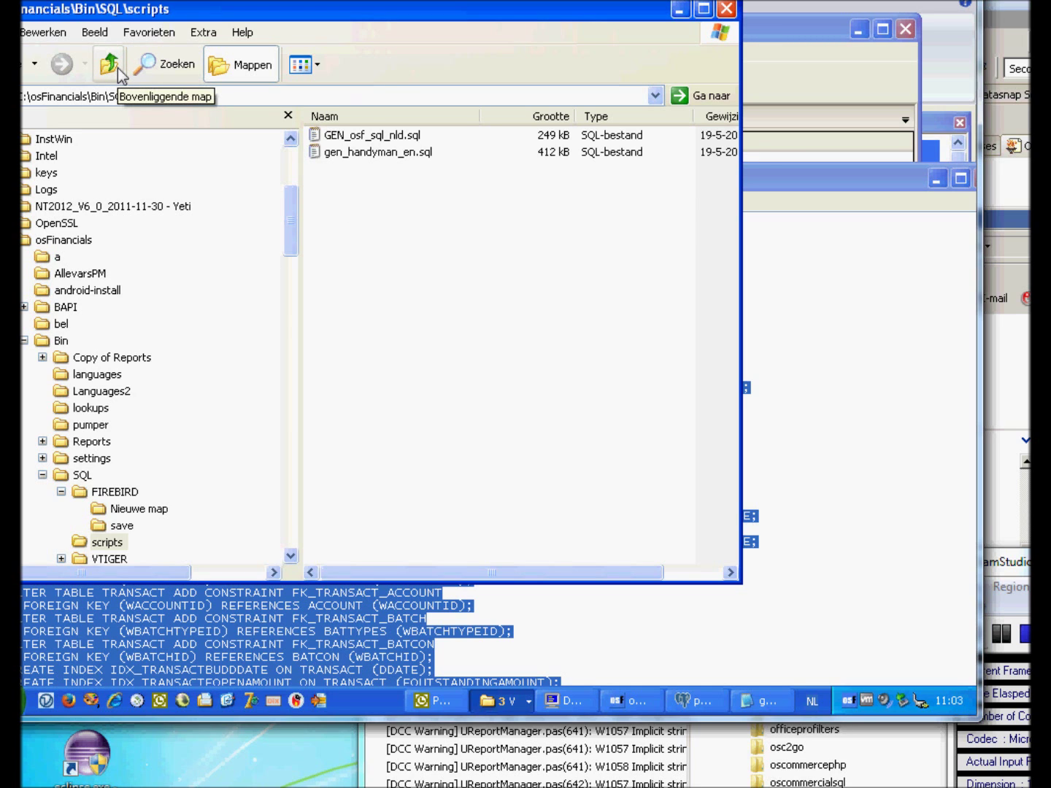
left_click(121, 75)
left_click(113, 76)
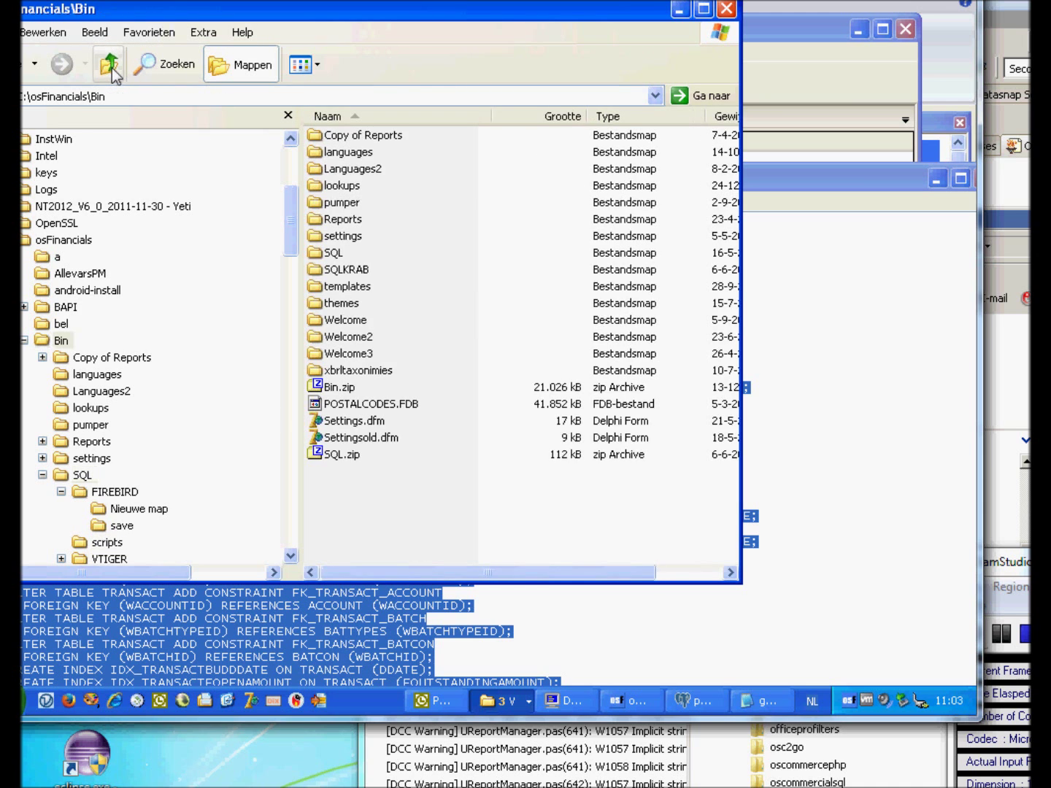
left_click(113, 75)
left_click(371, 202)
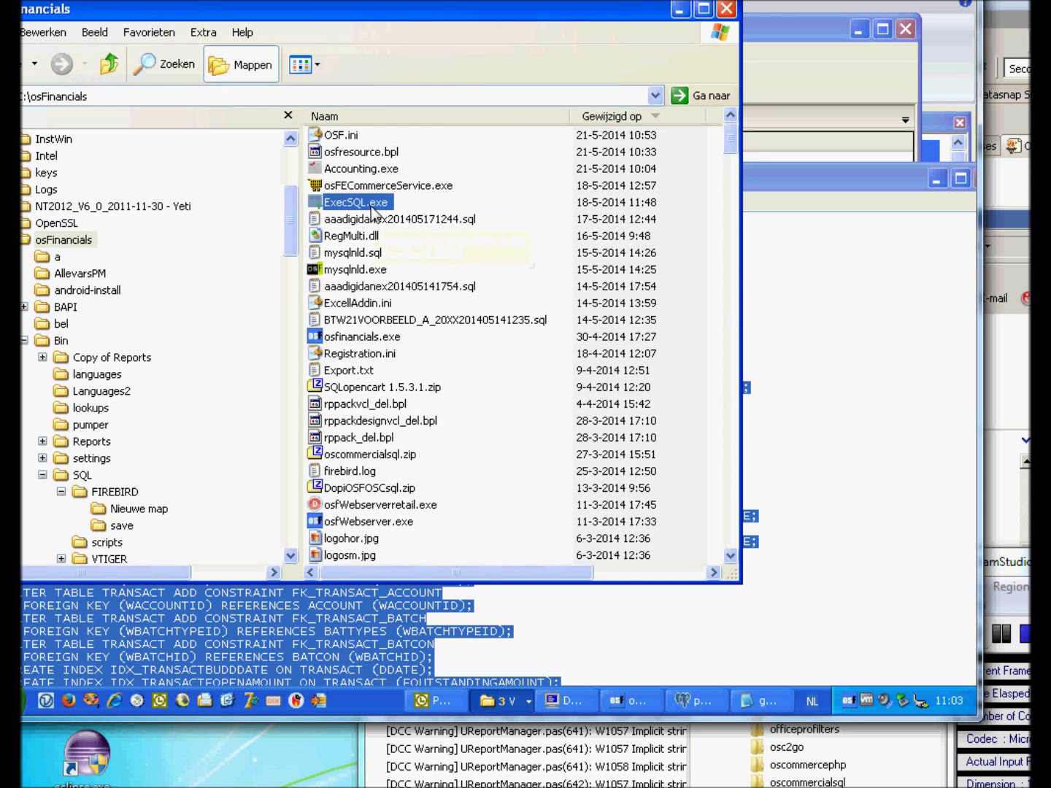
double_click(372, 207)
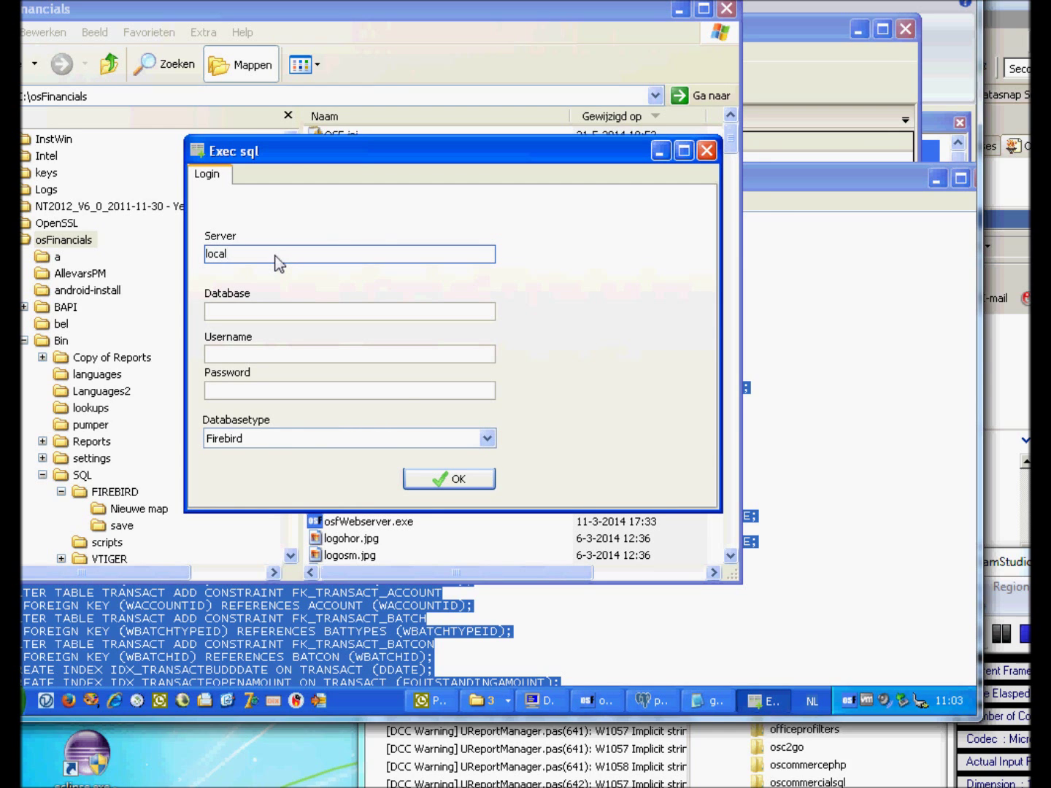
Log in to the handyman_demo Postgress database on localhost with username and password.
key("Tab")
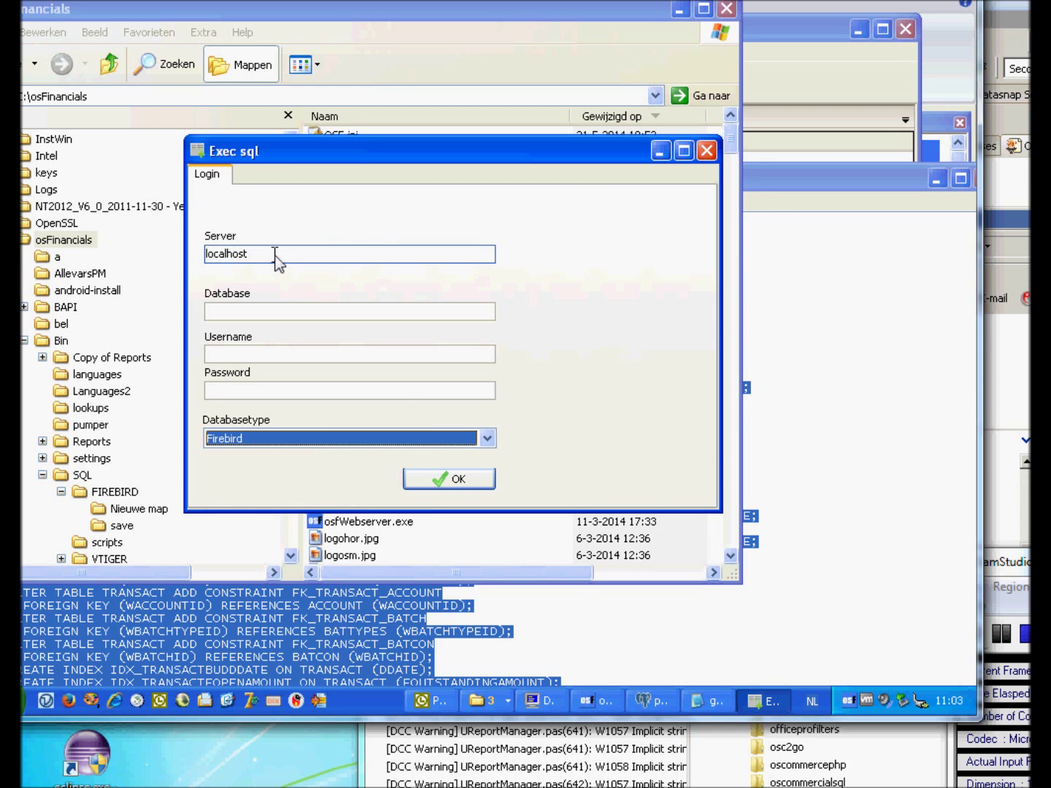
left_click(256, 440)
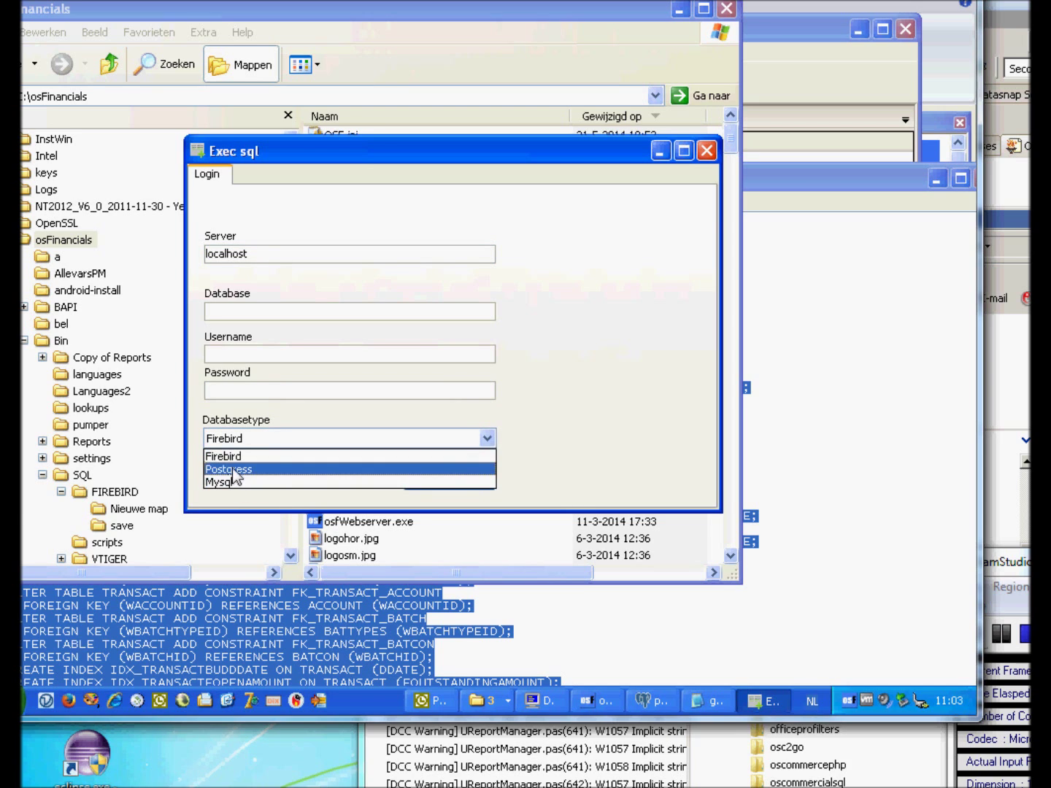
left_click(234, 469)
left_click(233, 396)
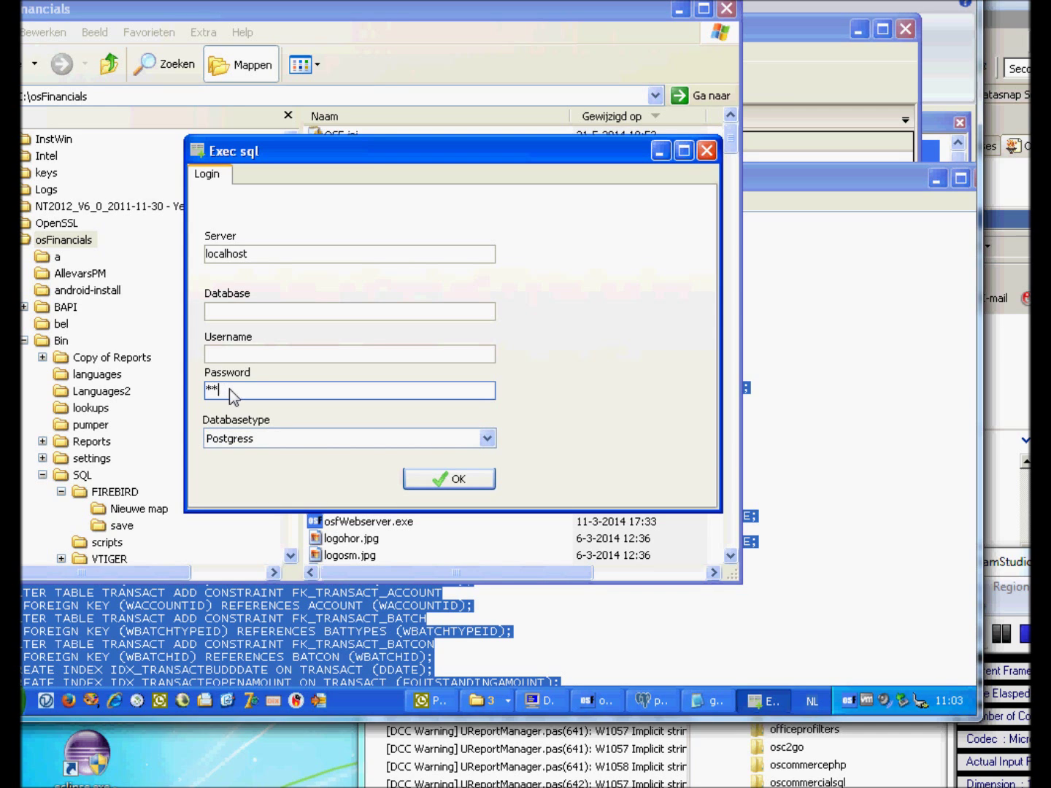
left_click(239, 355)
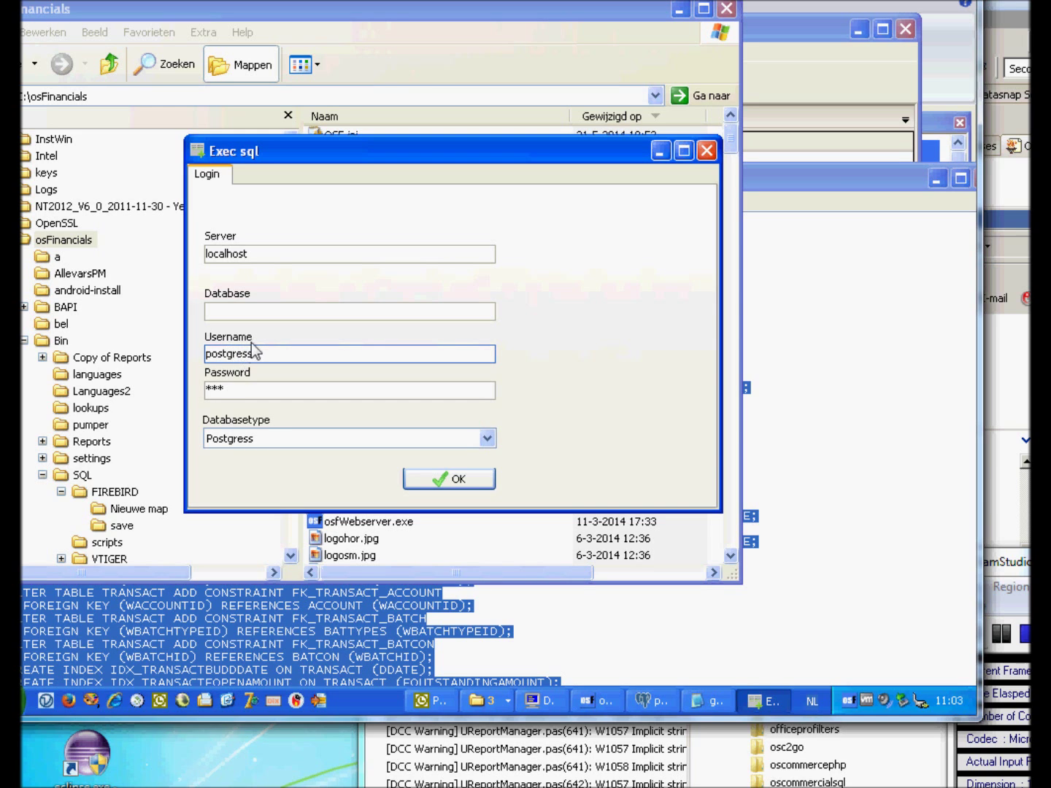
key("BackSpace")
left_click(251, 310)
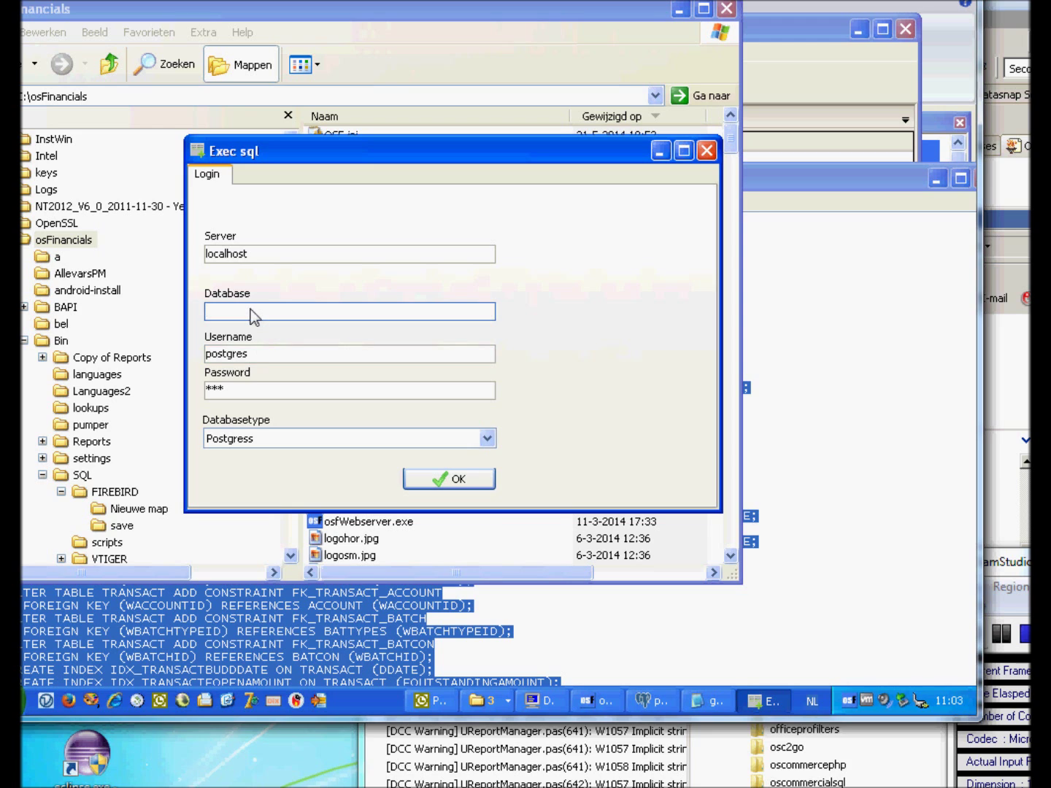
type("handyman_demo")
left_click(444, 480)
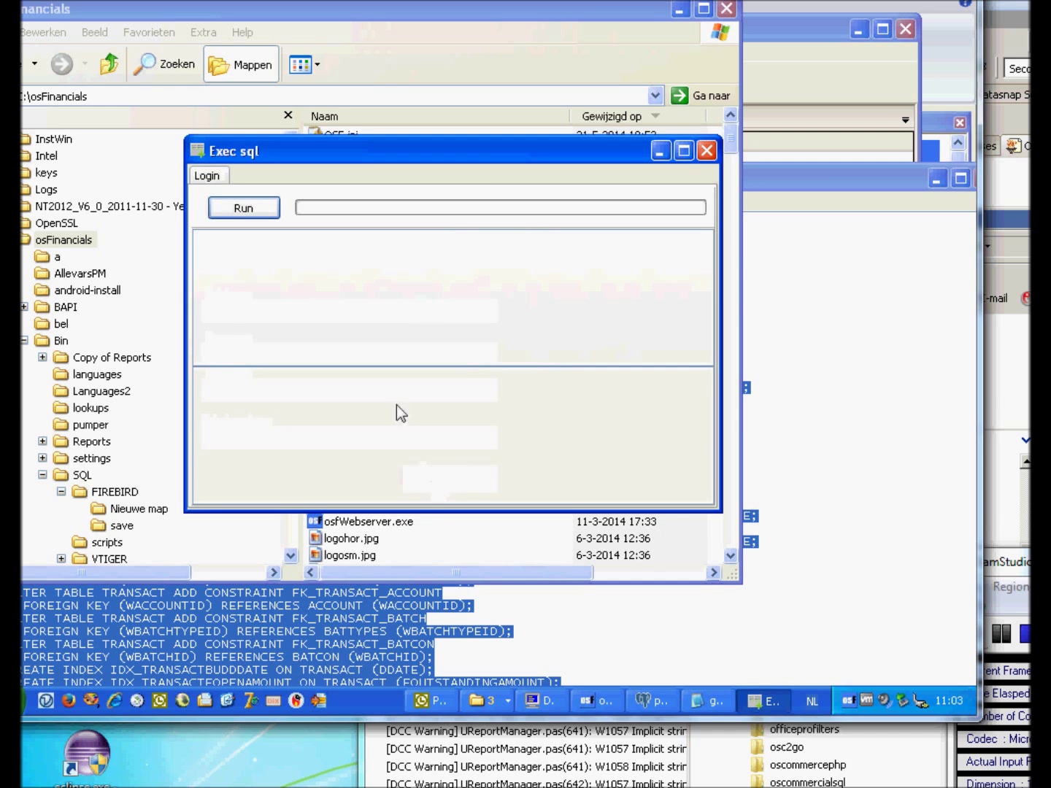
Paste the copied table-creation script into Exec SQL and run it.
left_click(323, 296)
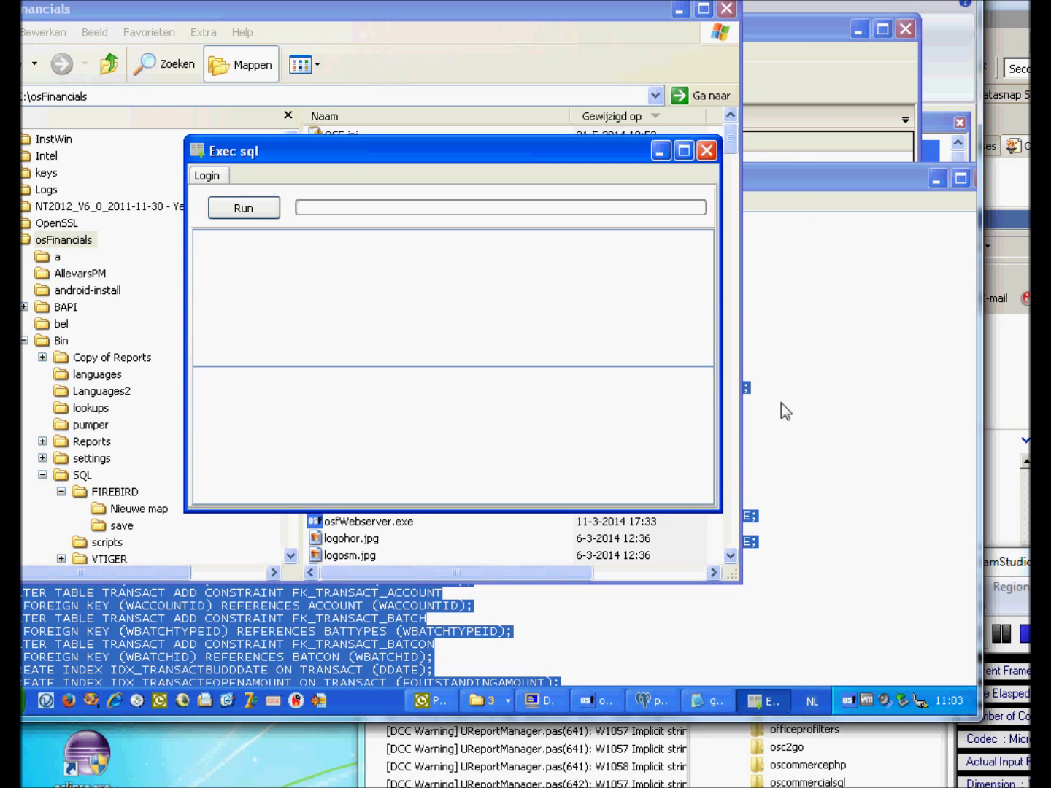
left_click(793, 195)
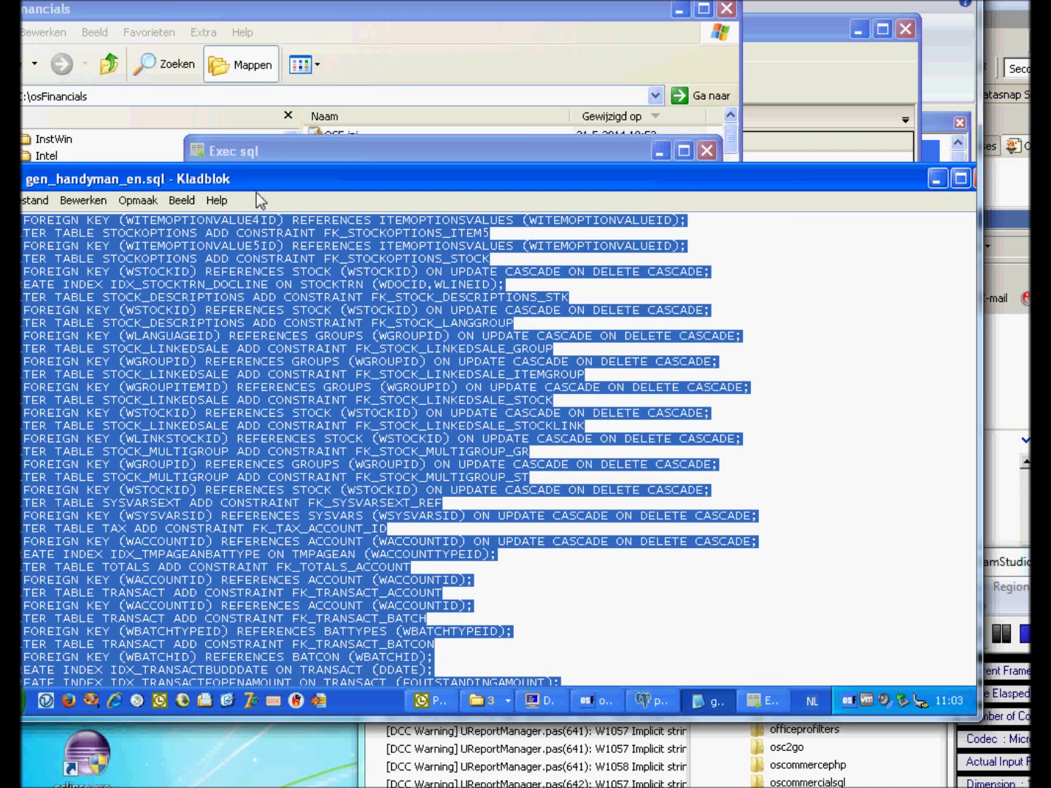
left_click_drag(260, 182, 312, 306)
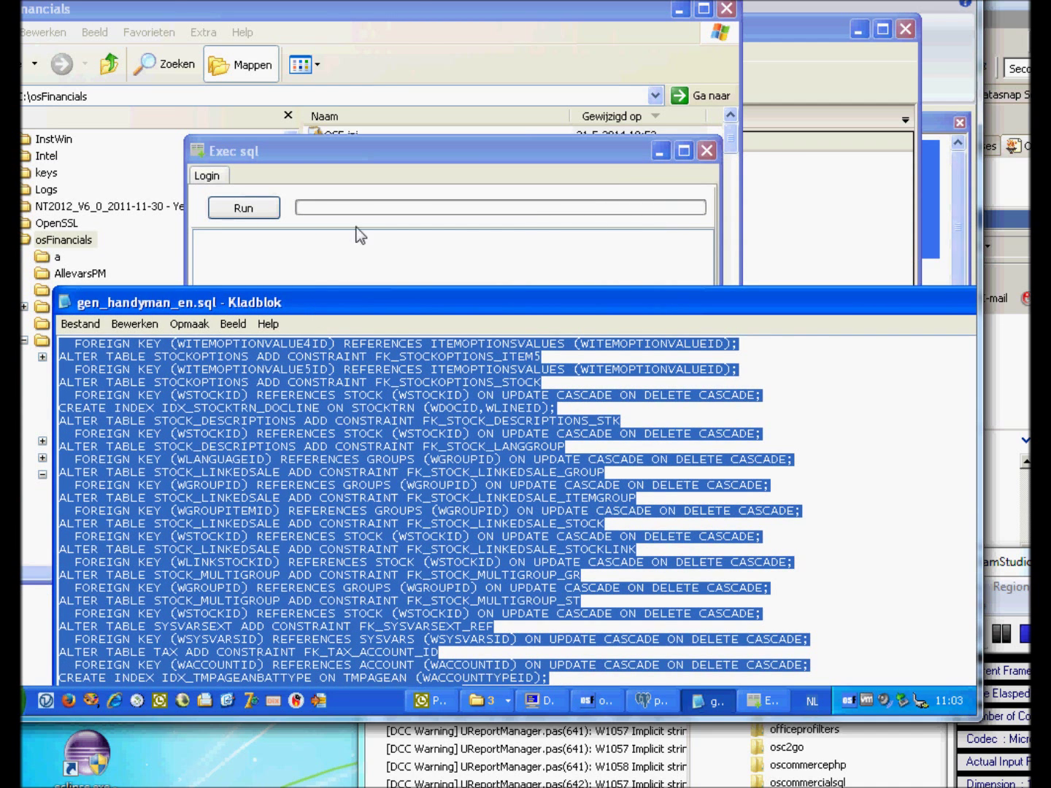
left_click(349, 257)
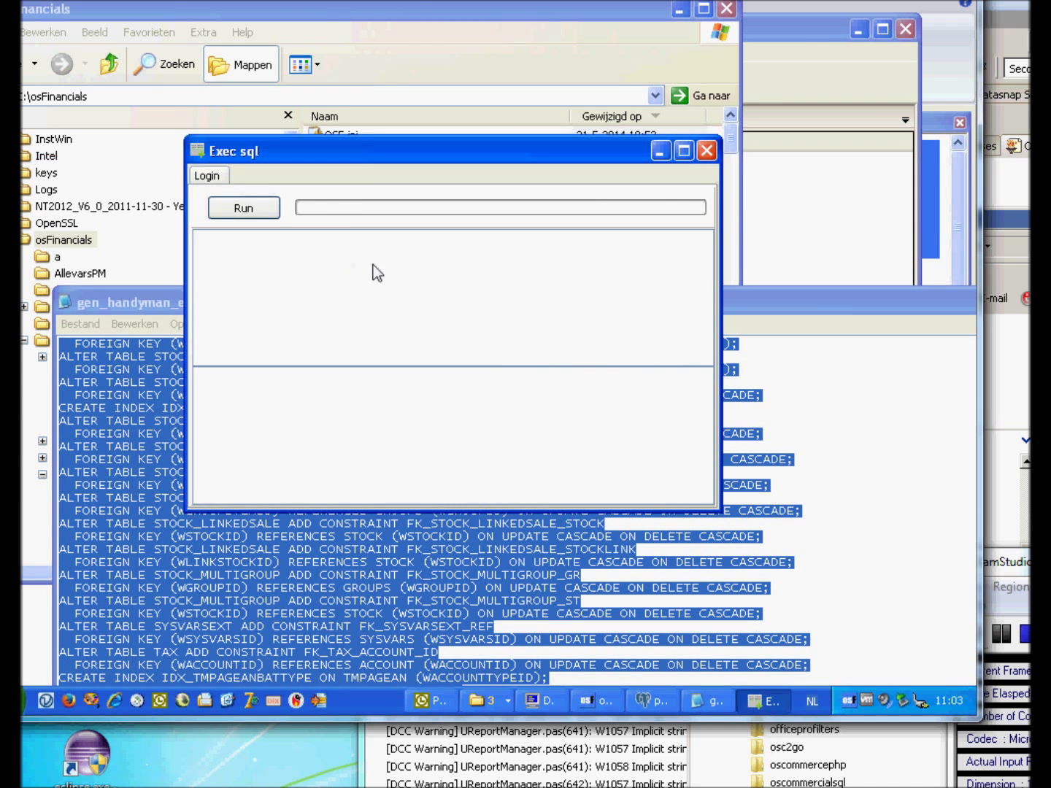
key("ctrl+v")
left_click(242, 211)
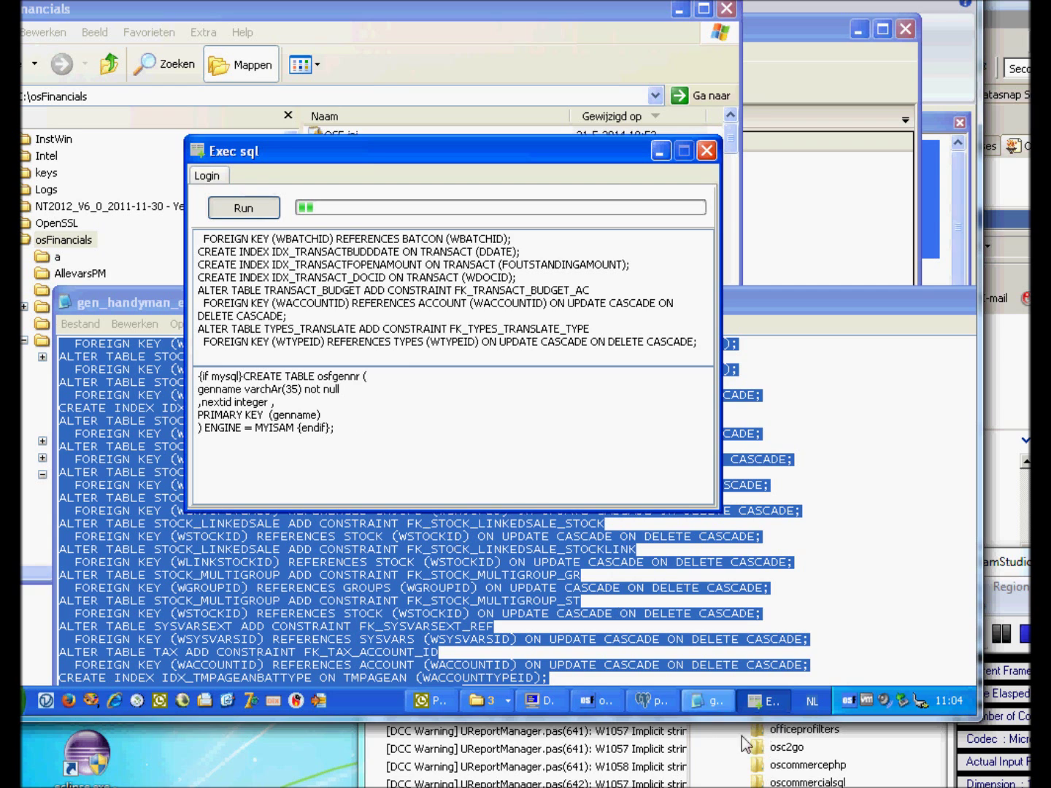
Check the databases in pgAdmin, then execute the remaining INSERT statements.
left_click(659, 695)
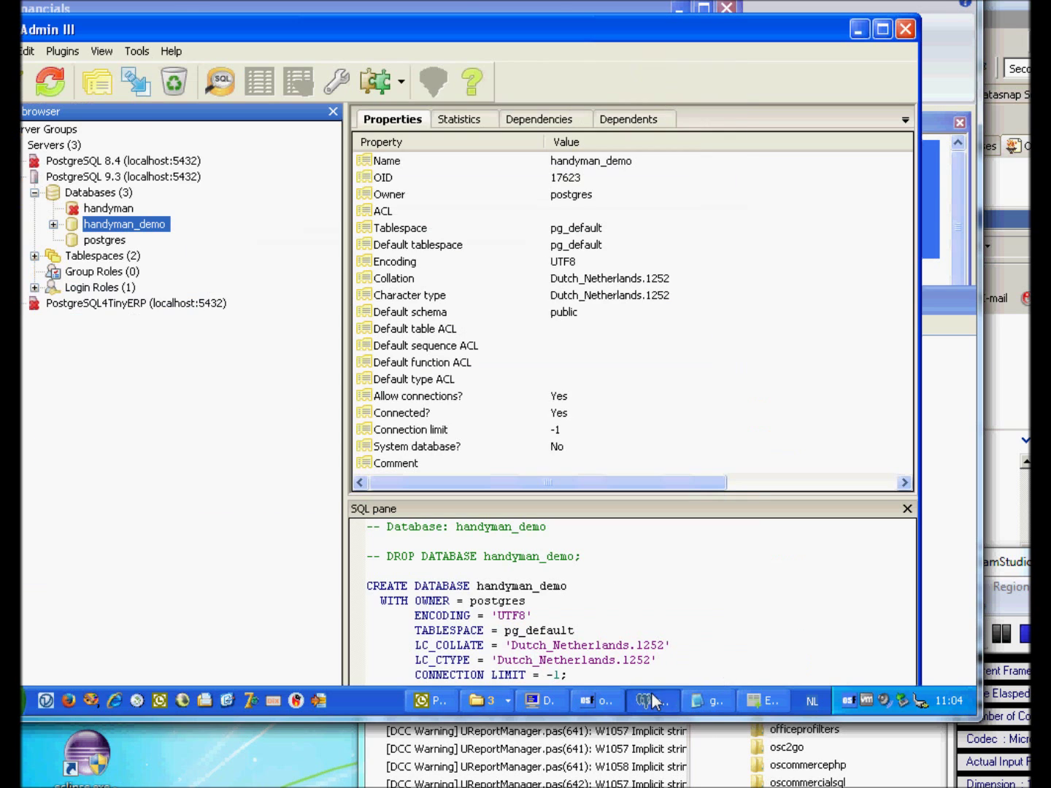
left_click(92, 242)
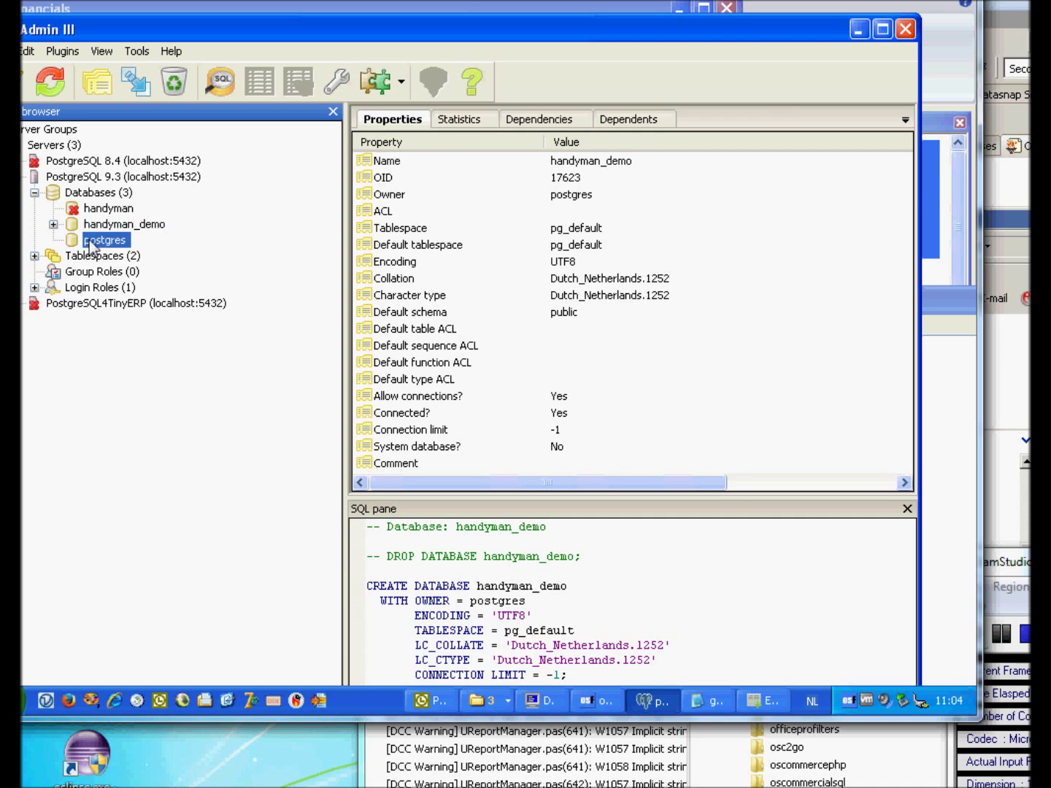
left_click(767, 703)
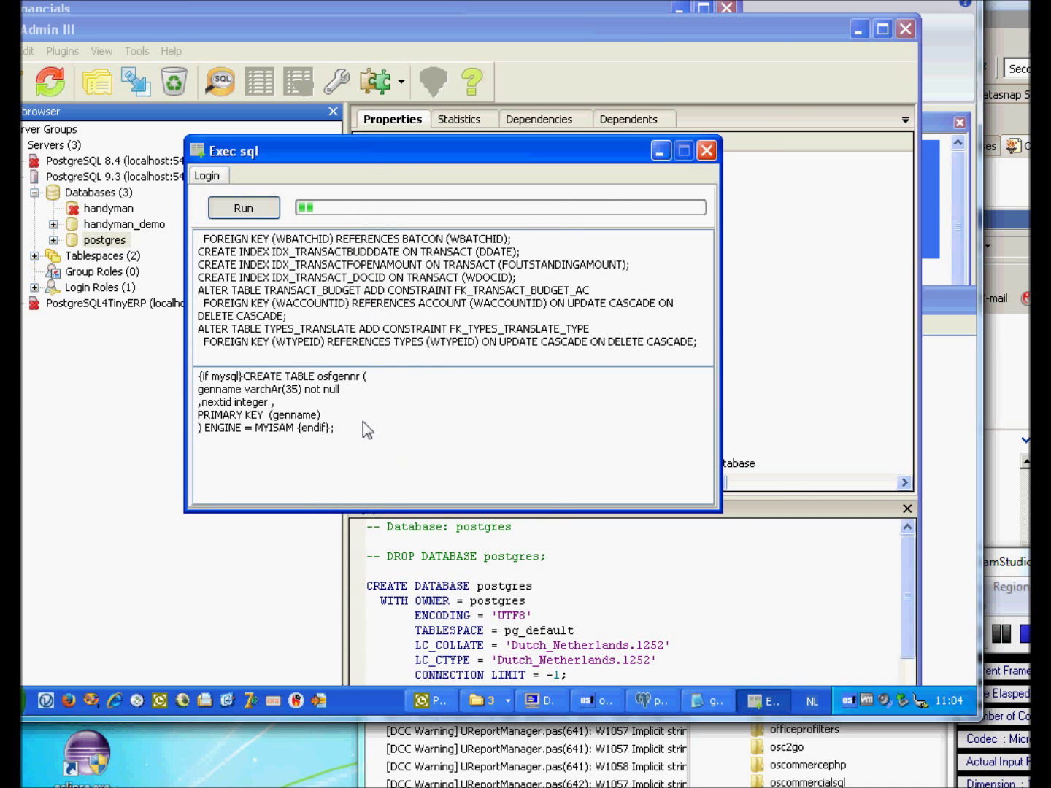
key("Return")
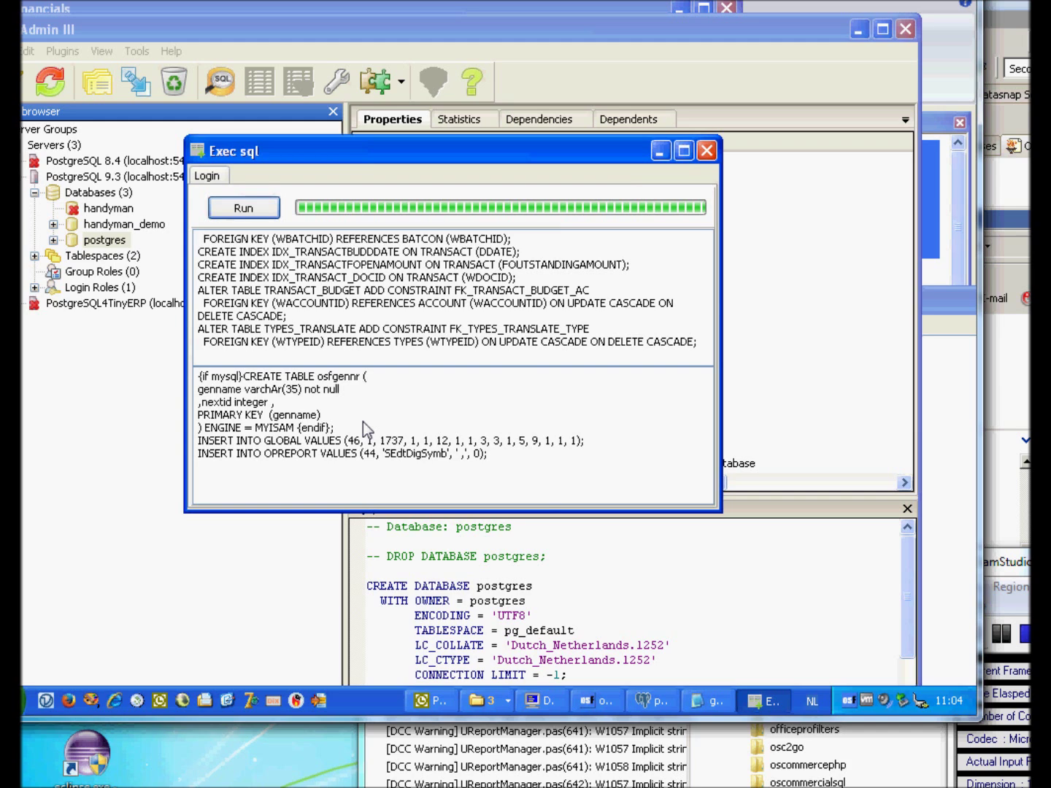
left_click_drag(326, 440, 367, 442)
left_click(421, 456)
Close the Exec sql window and expand handyman_demo's schemas in pgAdmin.
left_click(706, 150)
left_click(88, 226)
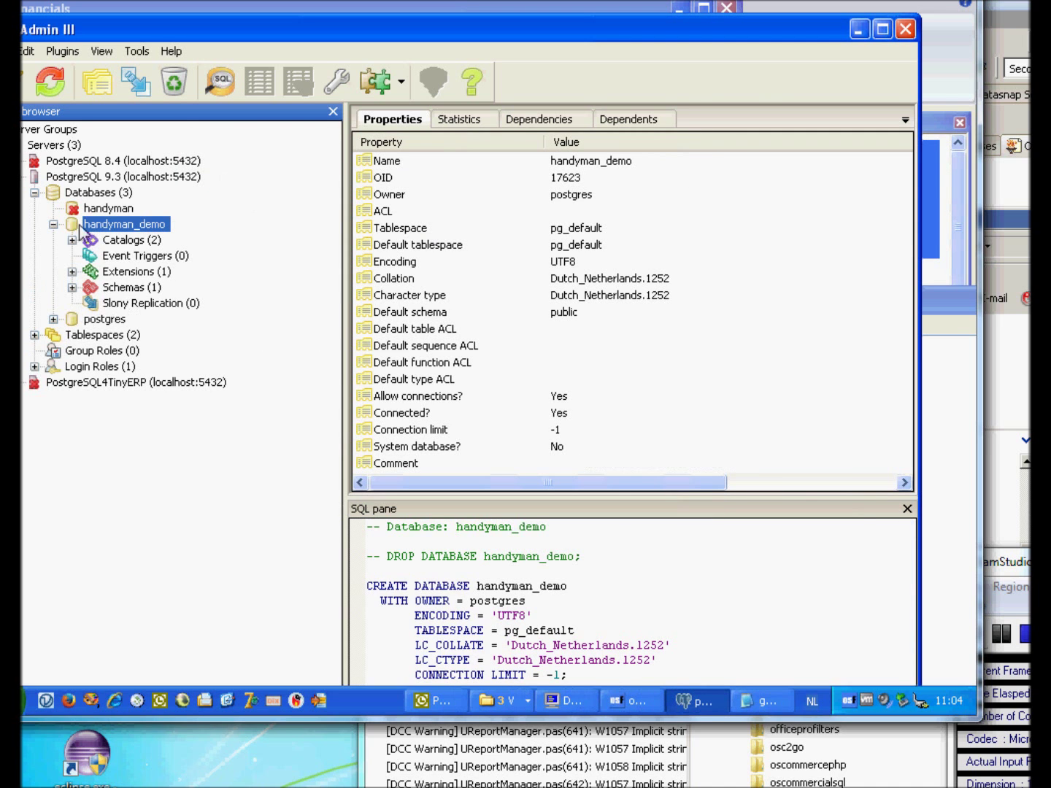
double_click(98, 287)
Expand public's 123 tables and generate a SELECT script for the account table.
double_click(129, 305)
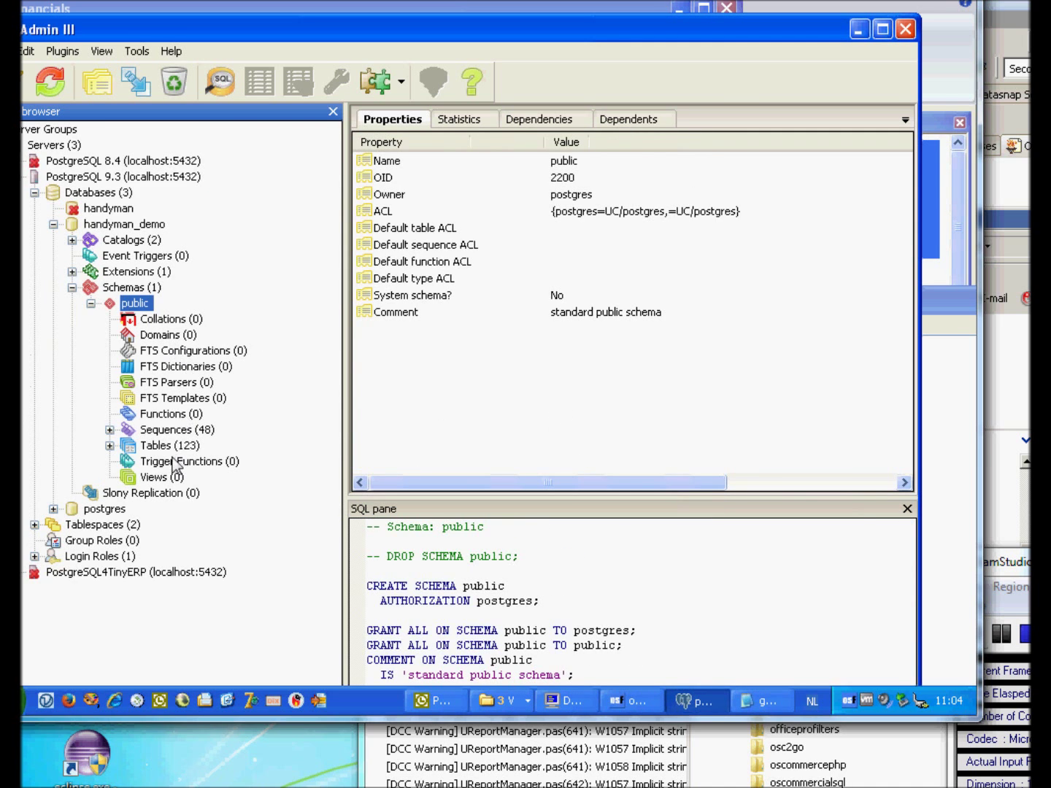
double_click(158, 446)
scroll(334, 298, "down", 2)
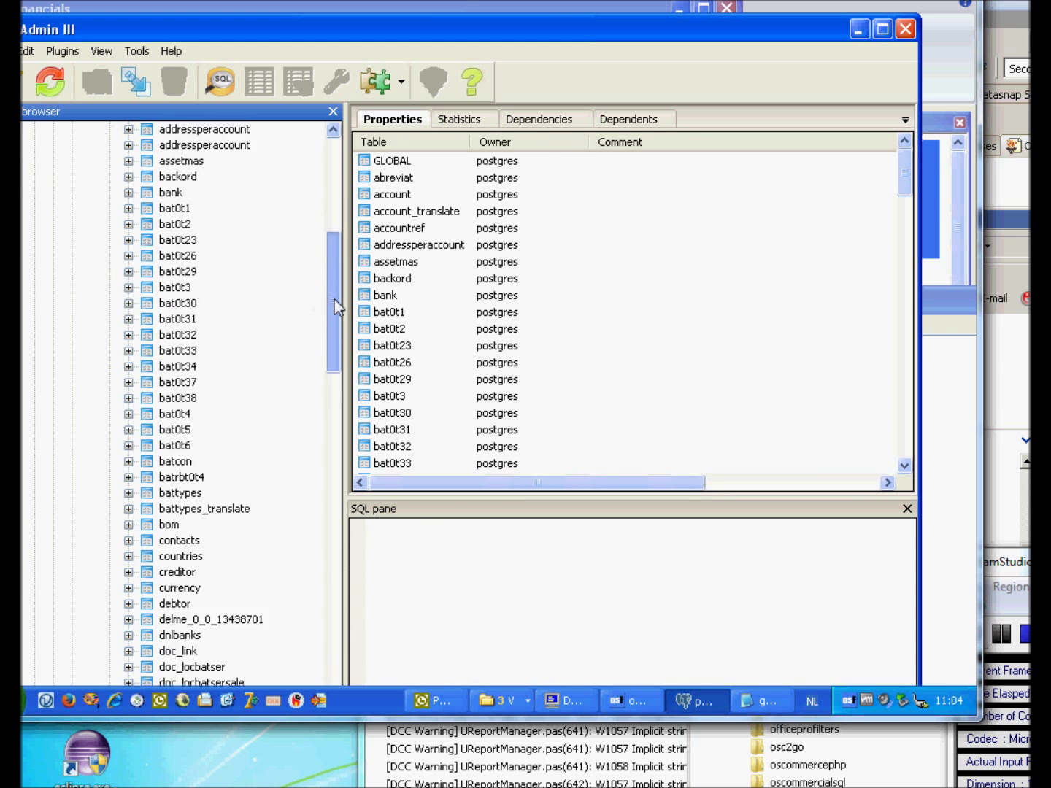
left_click_drag(335, 299, 299, 259)
left_click(172, 271)
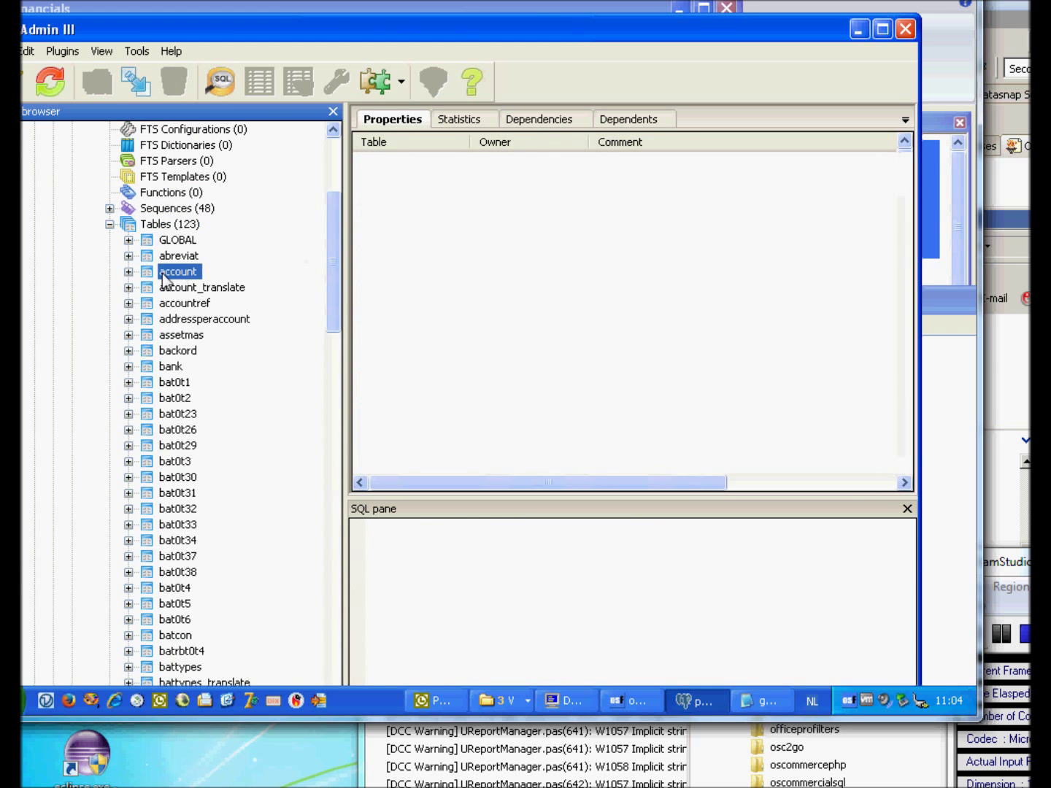
right_click(164, 280)
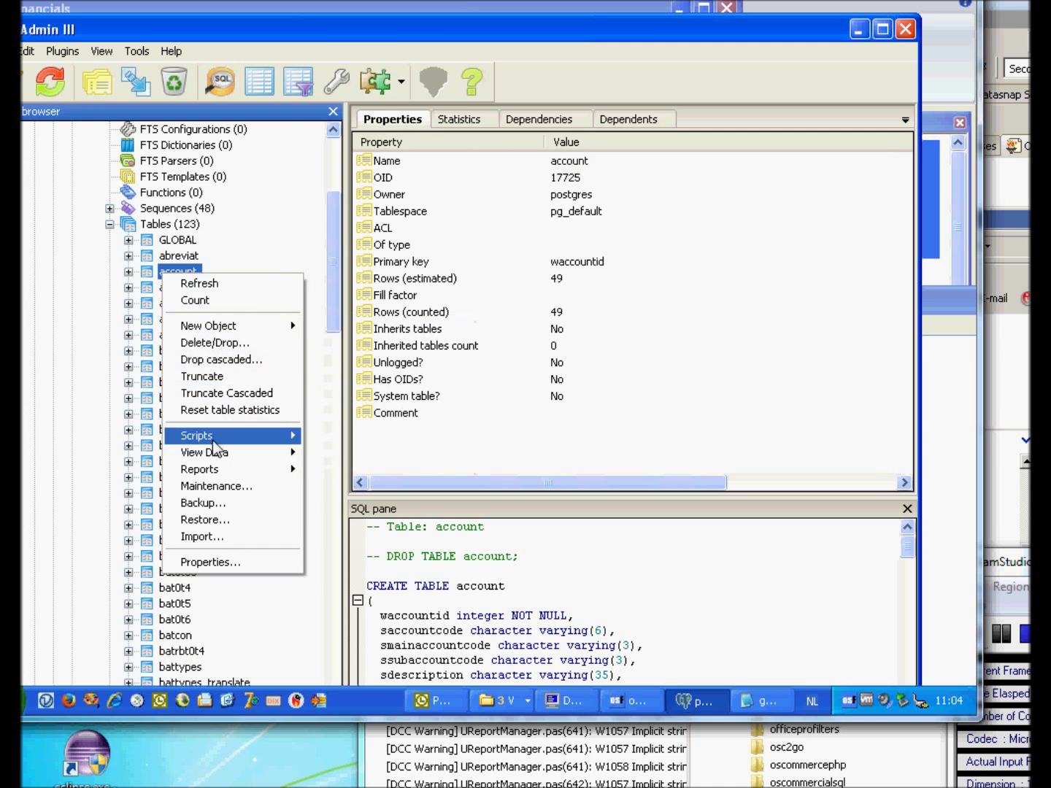
mouse_move(215, 446)
left_click(339, 451)
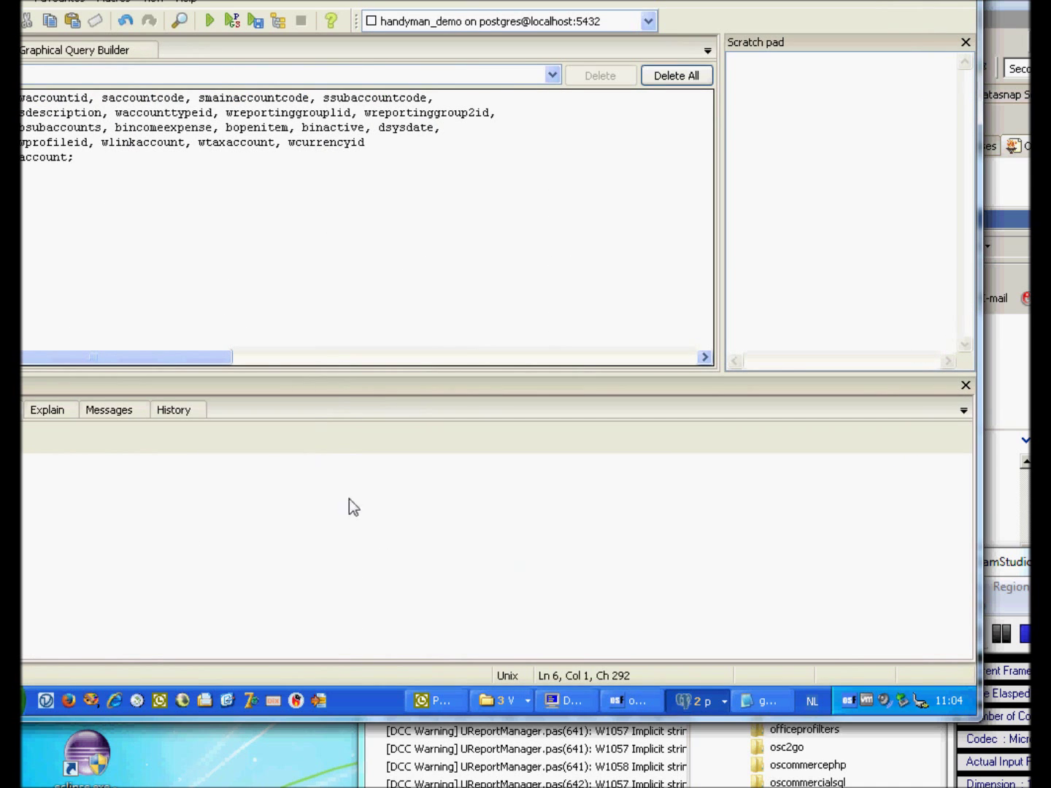
Run the account query, returning 49 rows, and return to osFinancials.
left_click(213, 19)
left_click(653, 535)
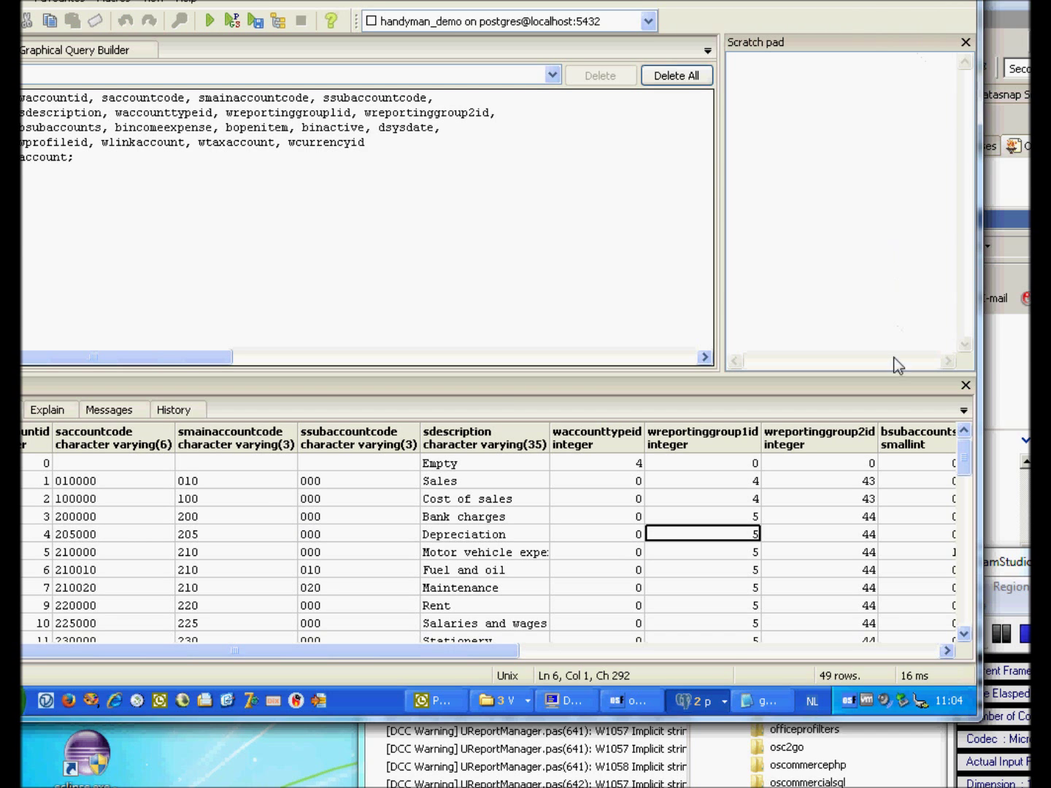
left_click(620, 700)
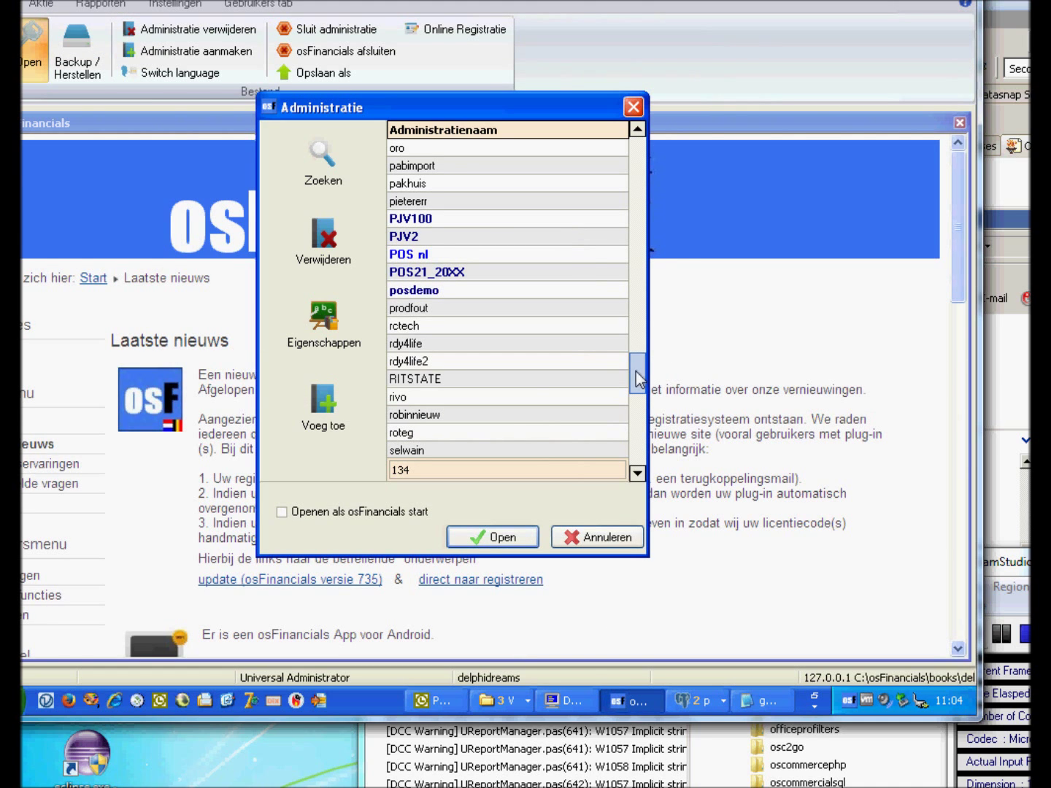
Switch the osFinancials interface language to English.
left_click(324, 417)
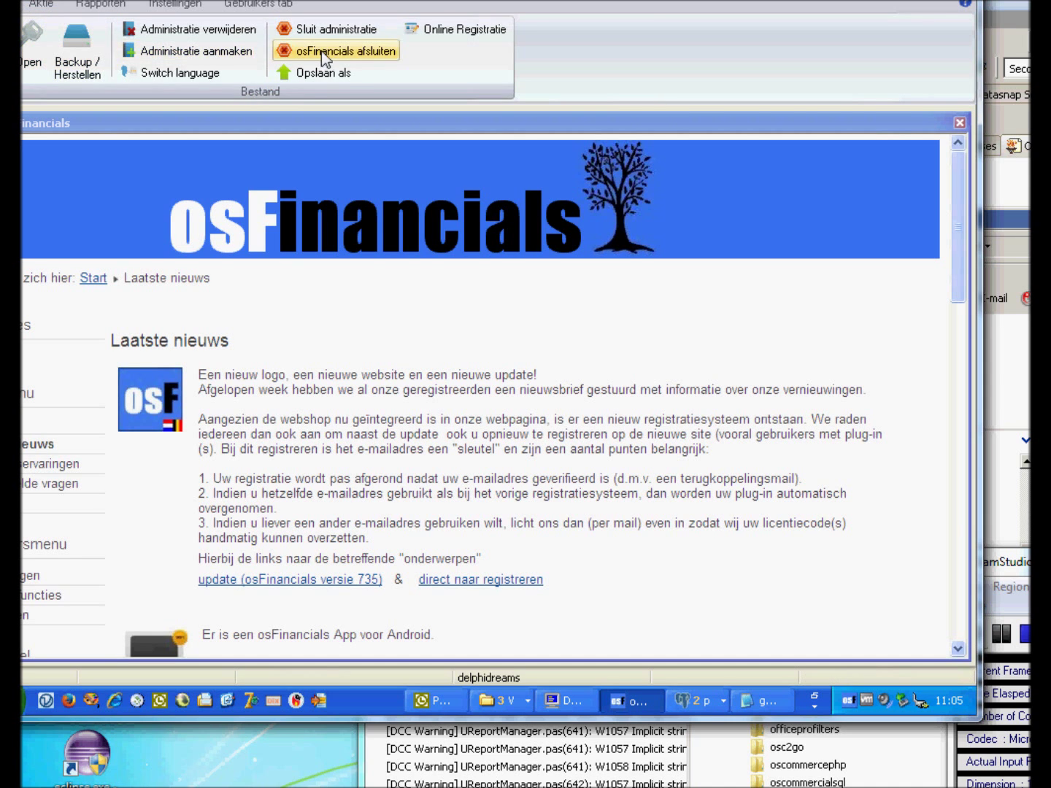
left_click(205, 73)
left_click_drag(608, 277, 595, 202)
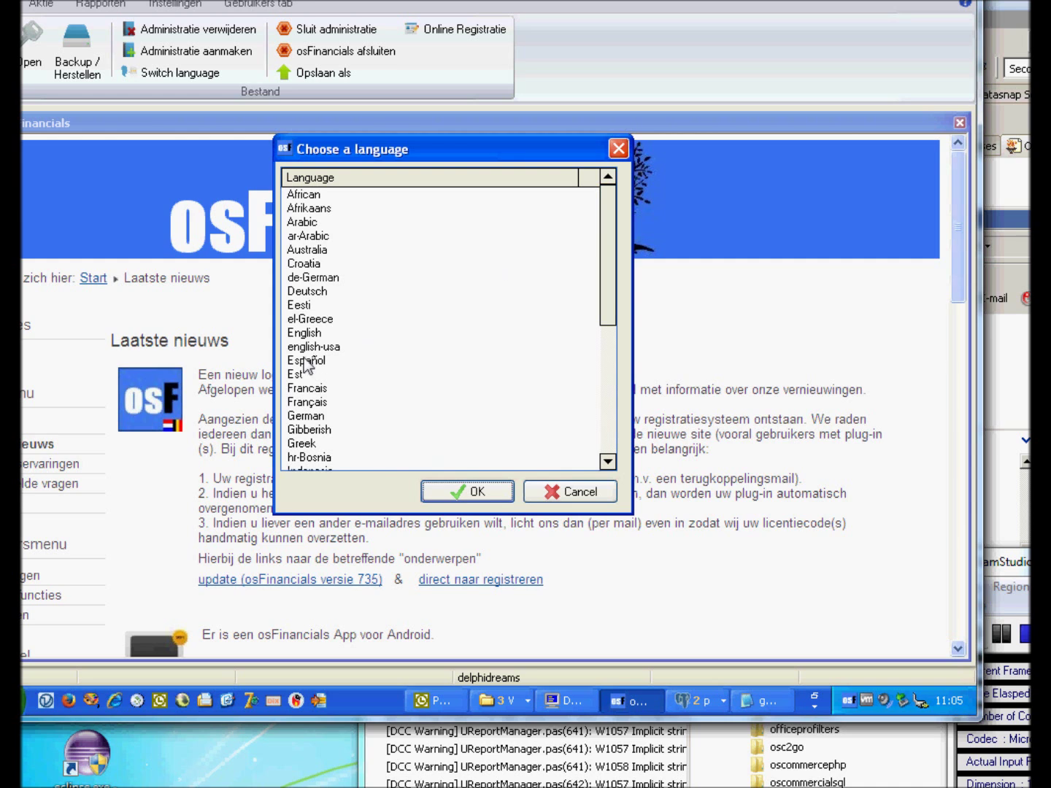
double_click(305, 334)
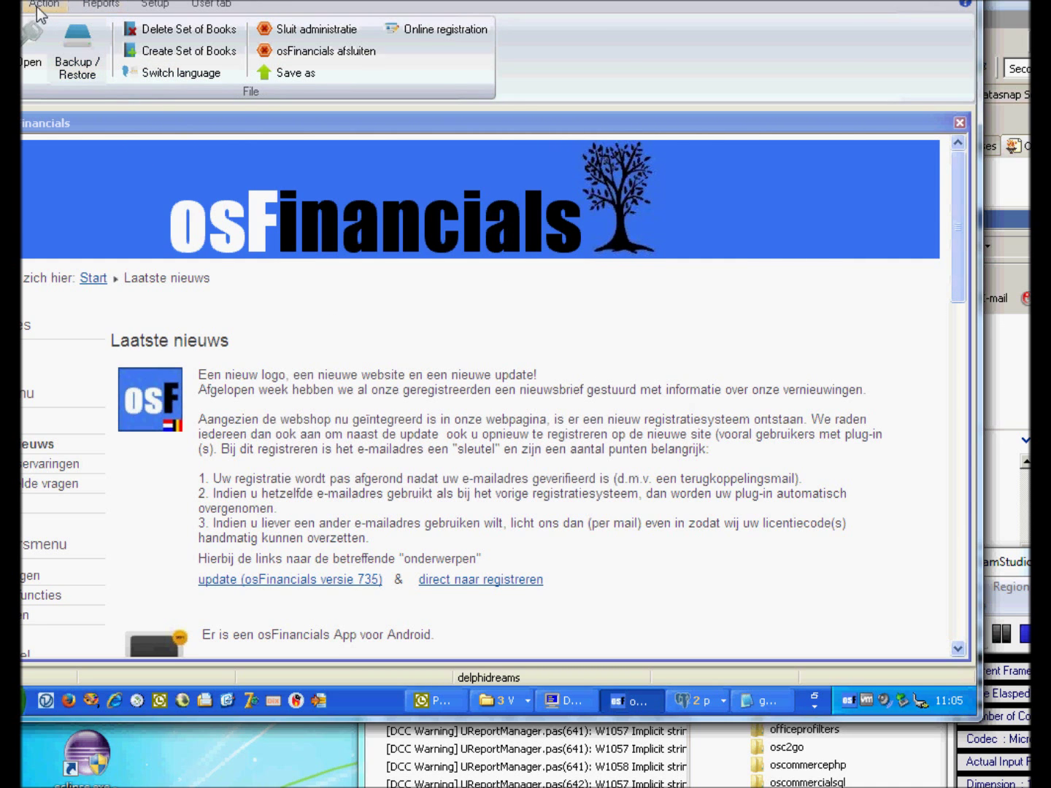
Open the Set of Books list and add a new set of books from a directory.
left_click(34, 43)
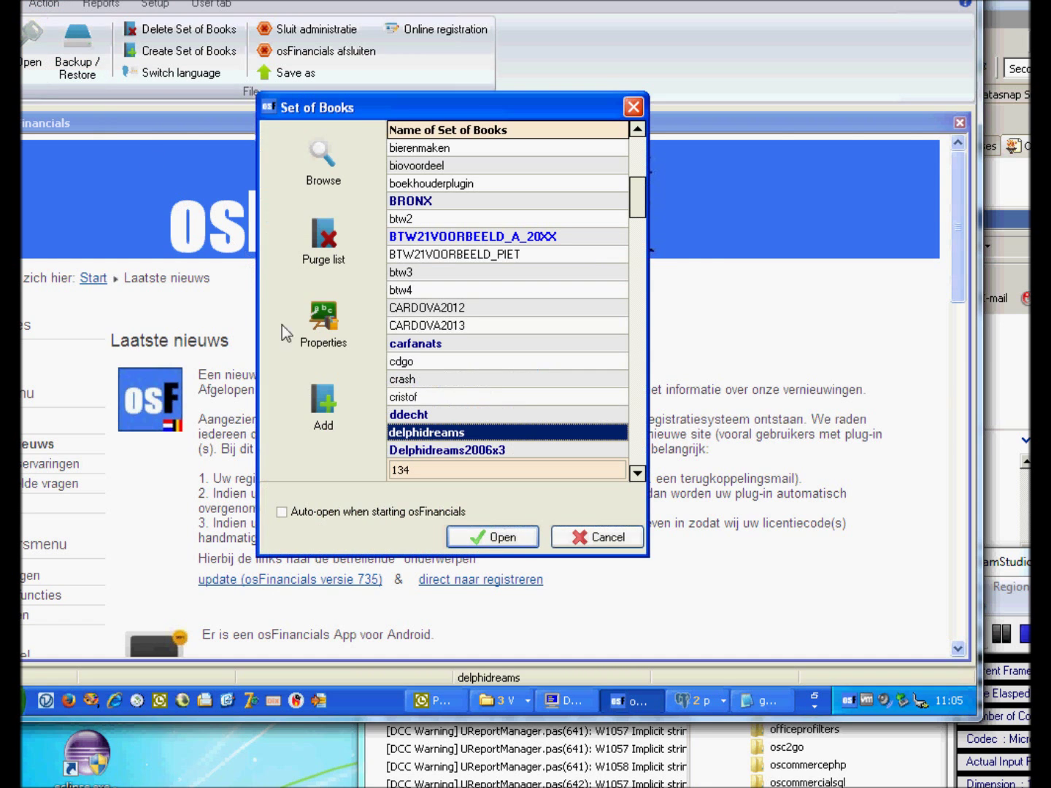
left_click(314, 395)
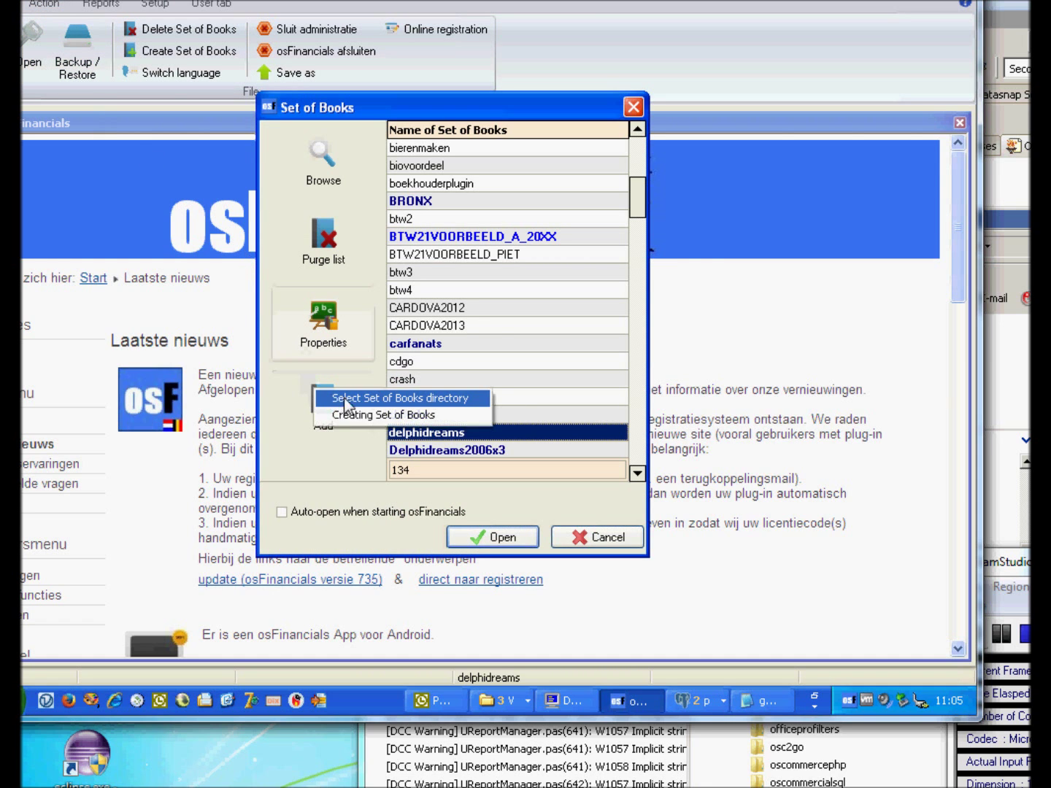
left_click(389, 402)
Enter the set of books name, server localhost and database type Postgress.
left_click(327, 216)
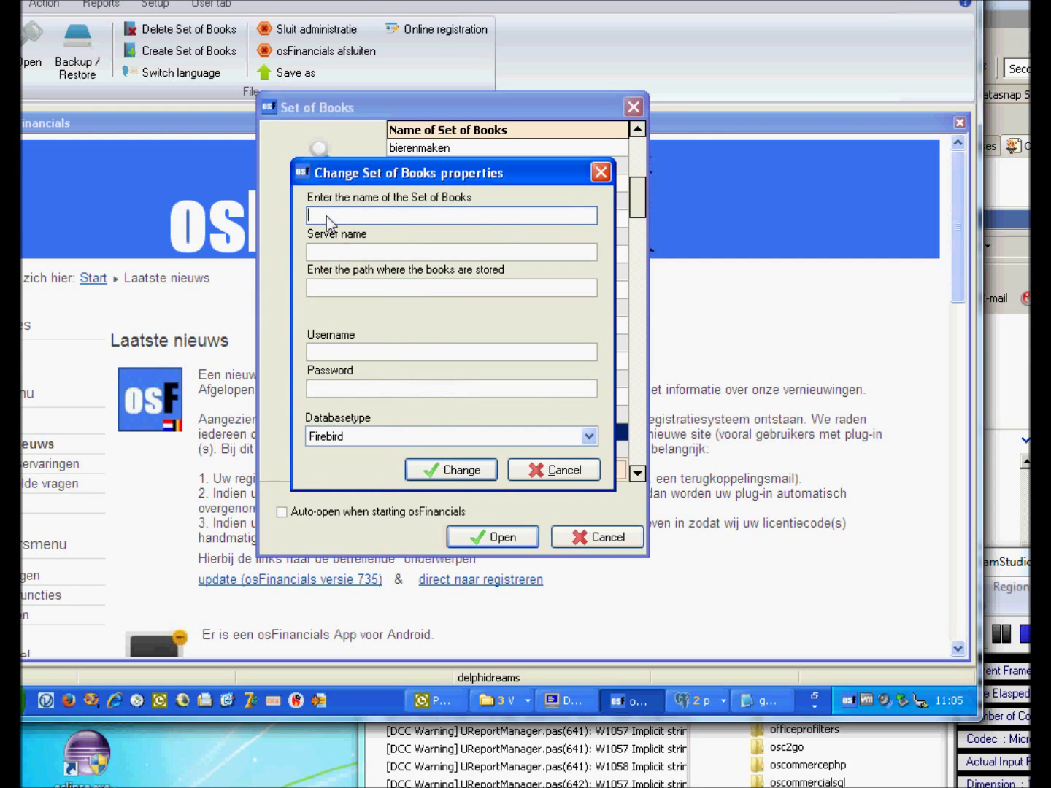
type("Hande")
type("man demo postgress")
left_click(332, 252)
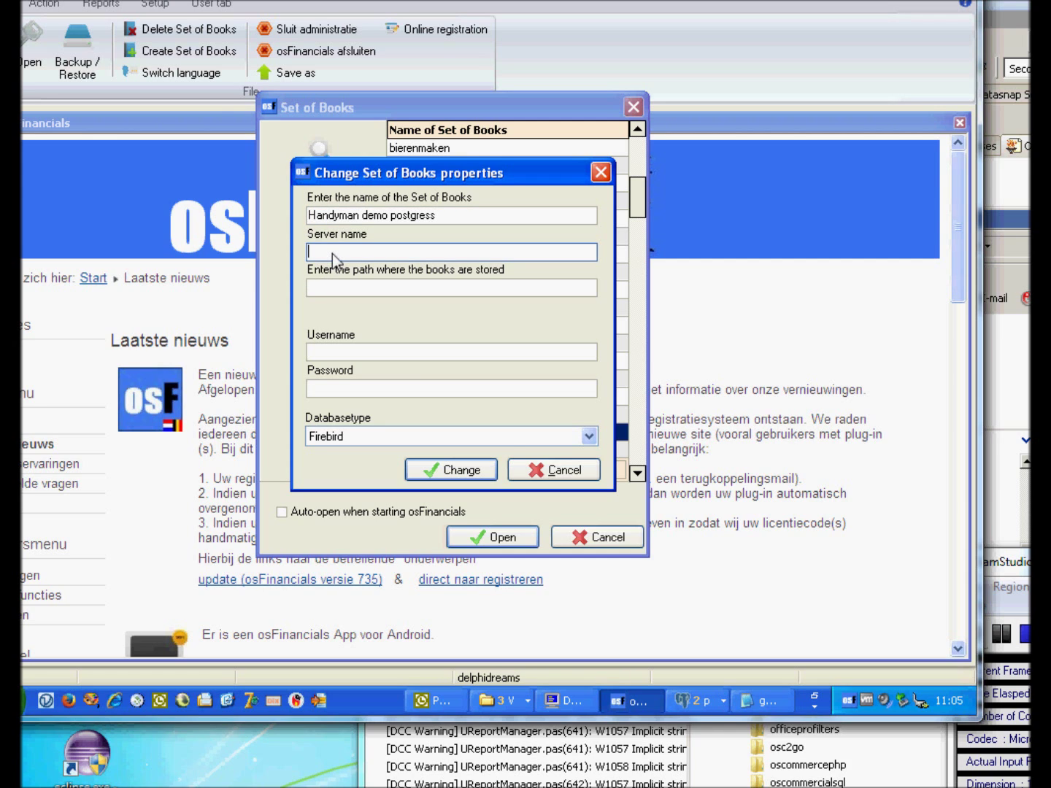
type("localhost")
key("Tab")
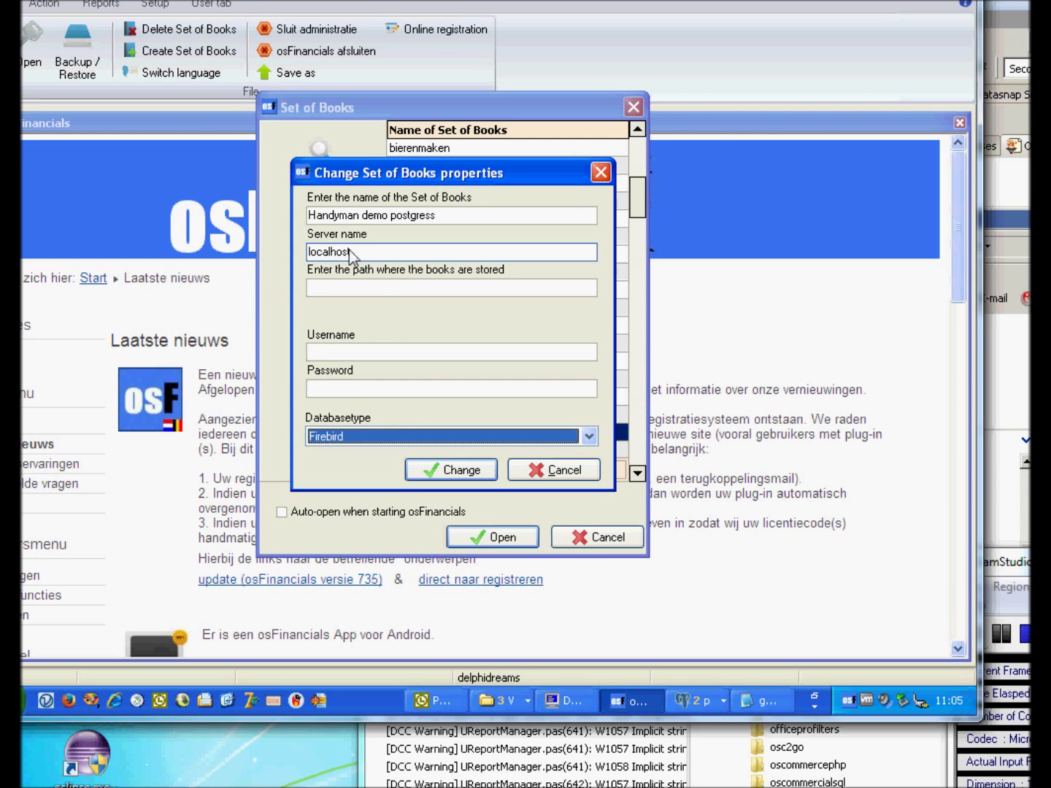
left_click(351, 435)
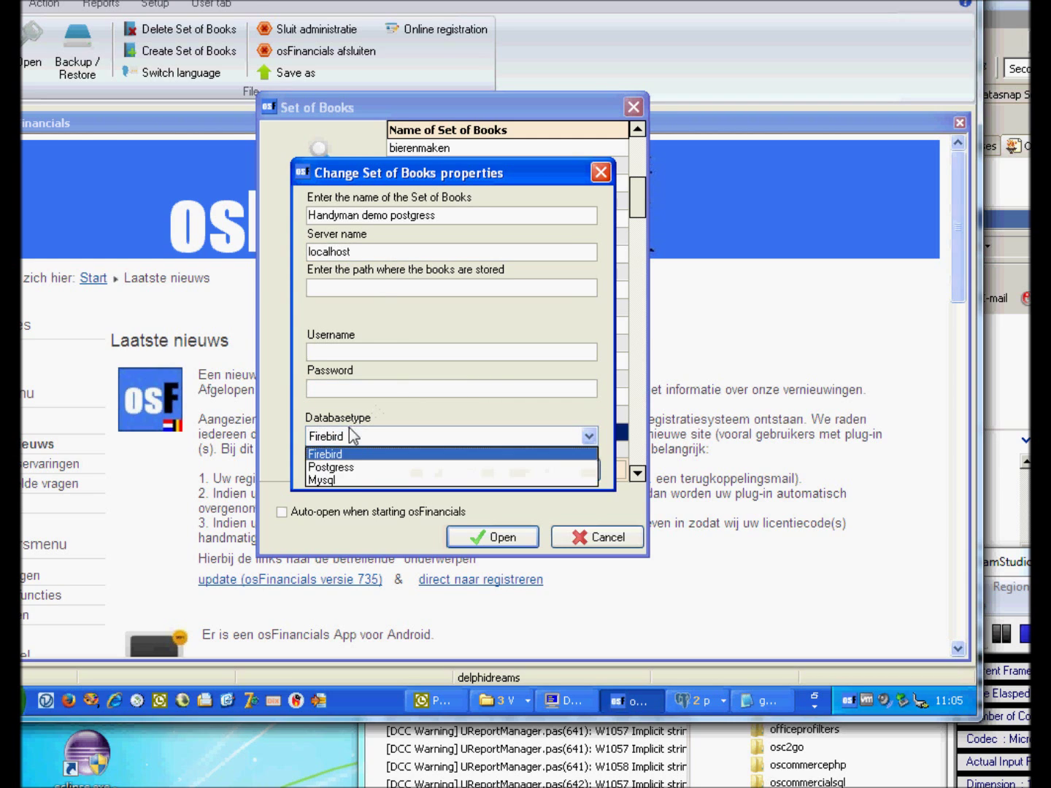
left_click(340, 467)
Enter username postgres, the password and path handyman_demo, save, and open the books.
left_click(342, 352)
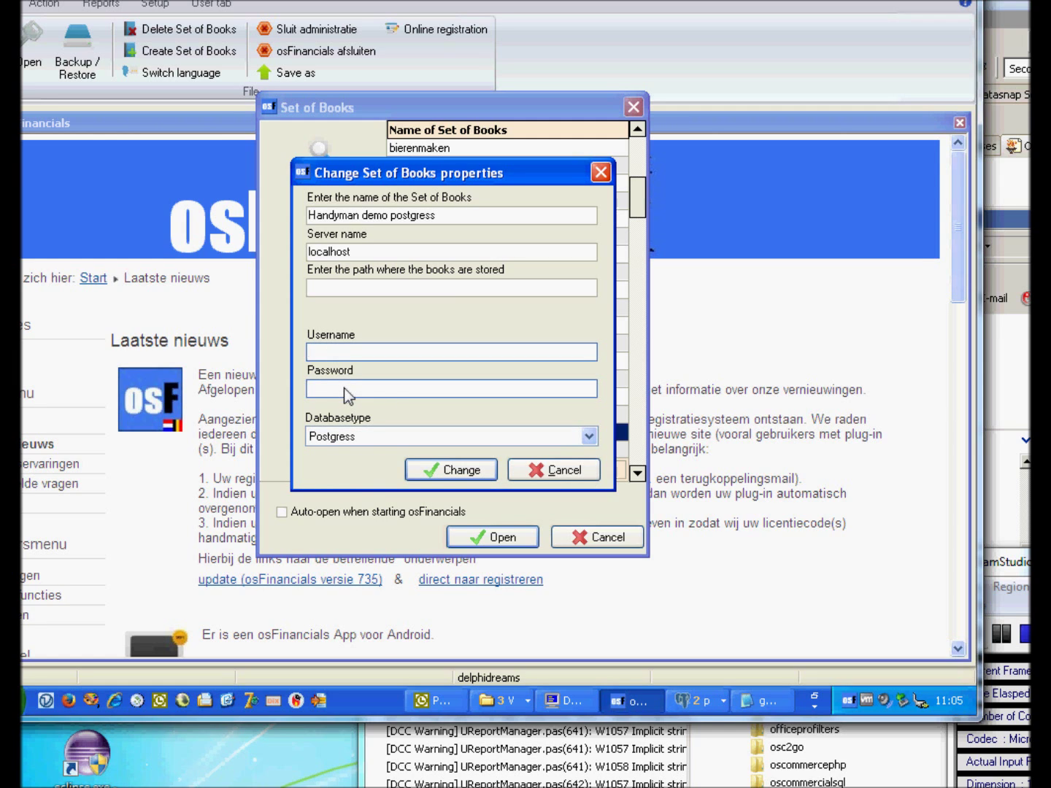
type("postgres")
left_click(344, 387)
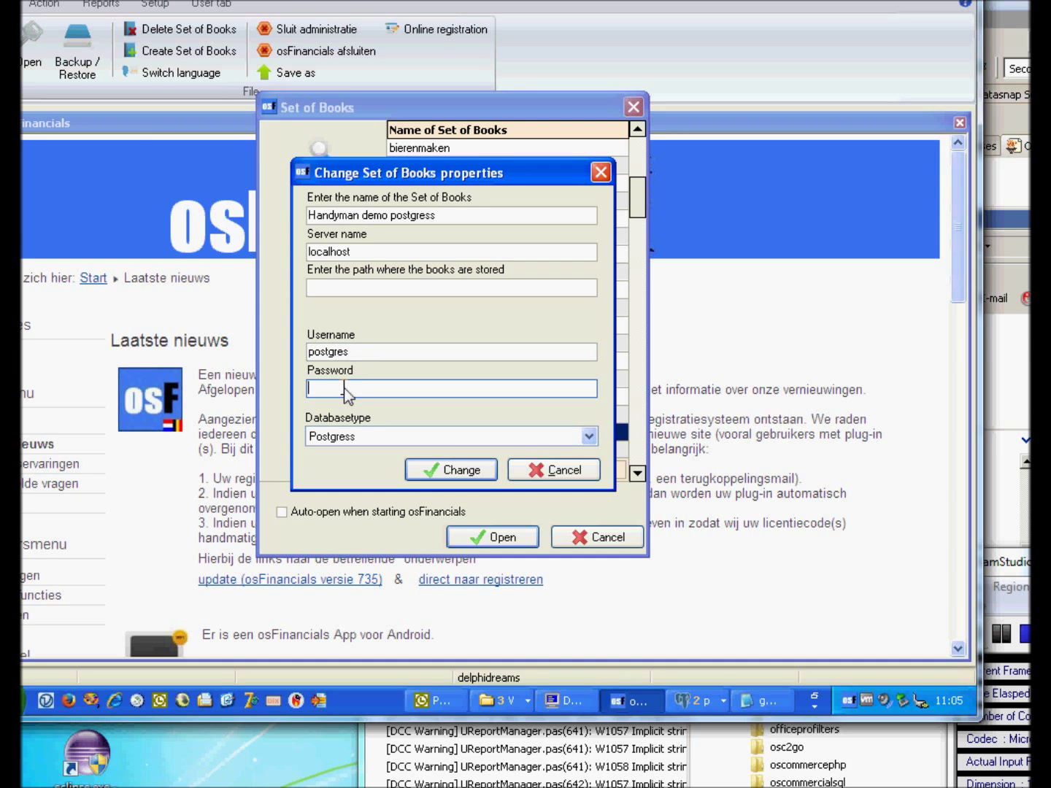
type("pos")
left_click(319, 288)
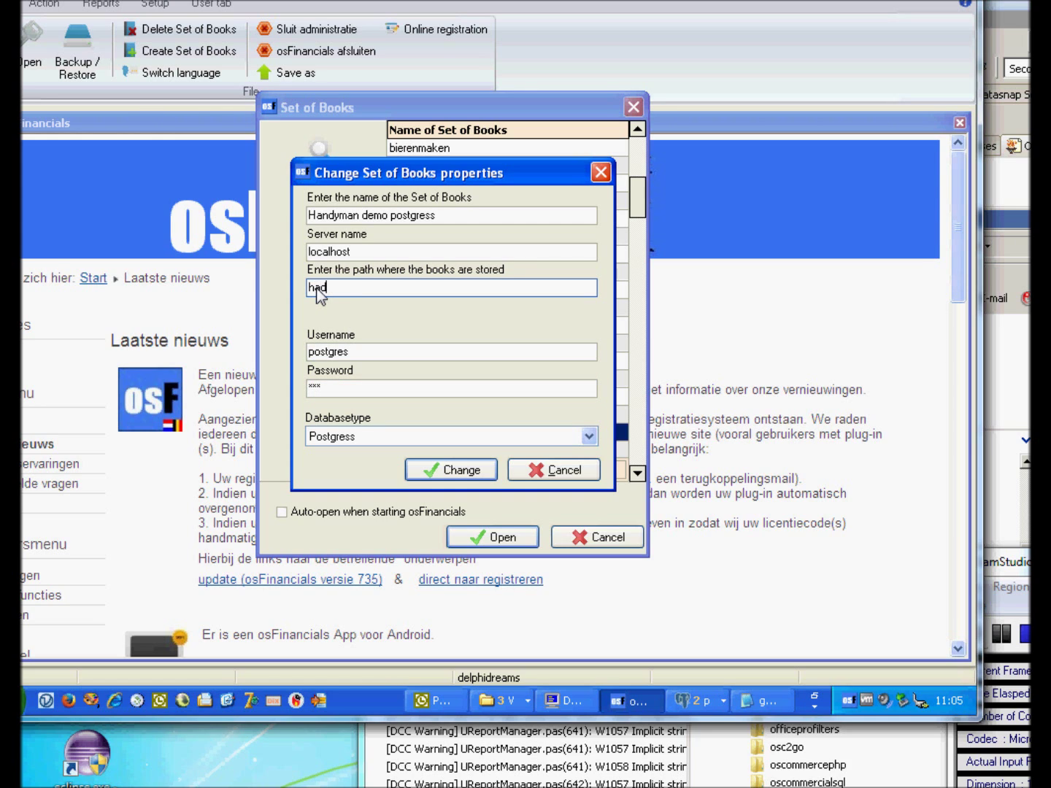
type("handyman_demo")
left_click(319, 288)
type("n")
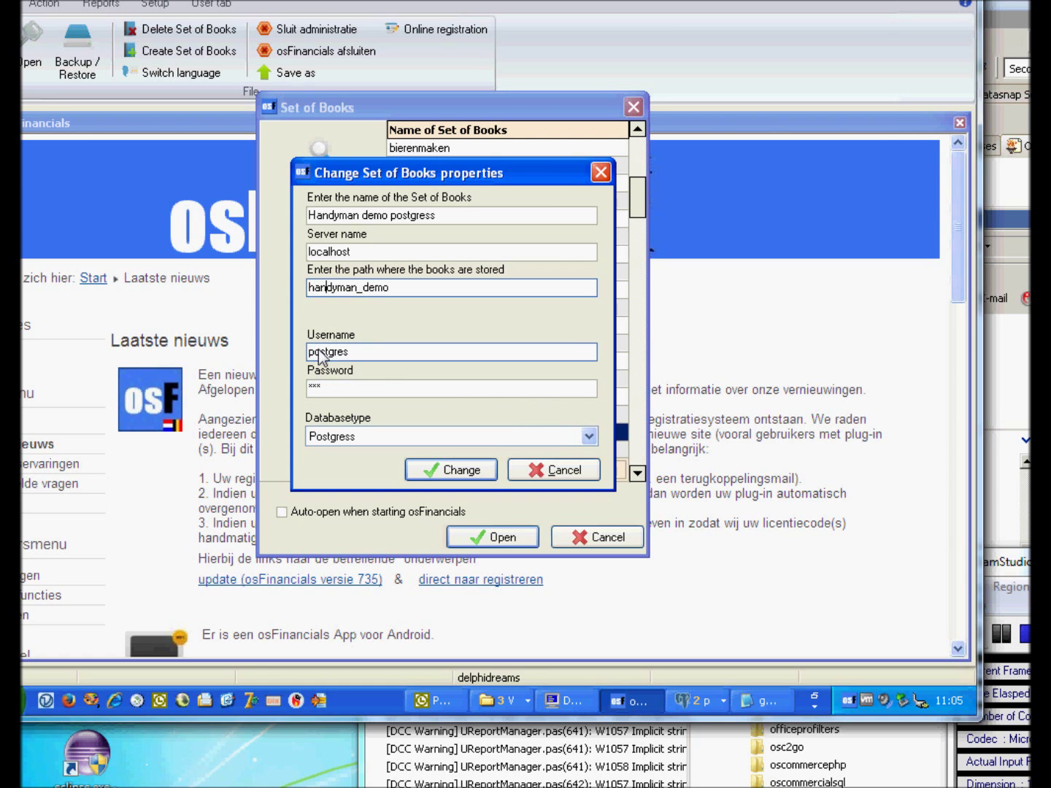
left_click(468, 471)
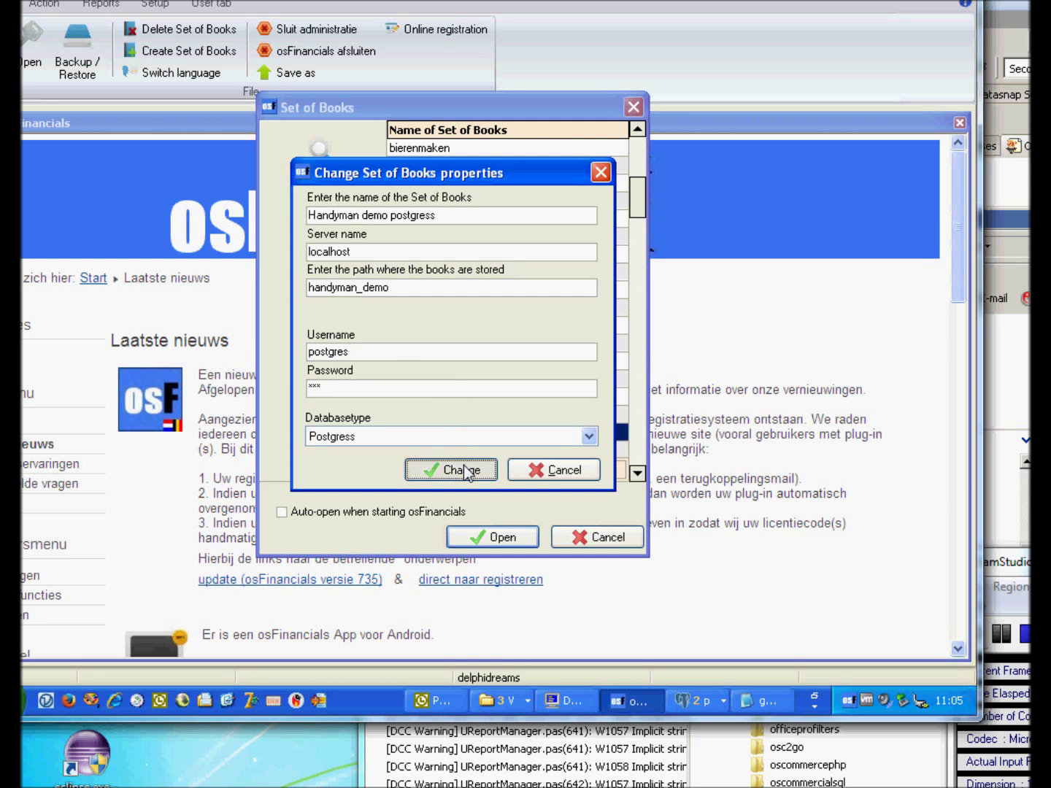
left_click(482, 540)
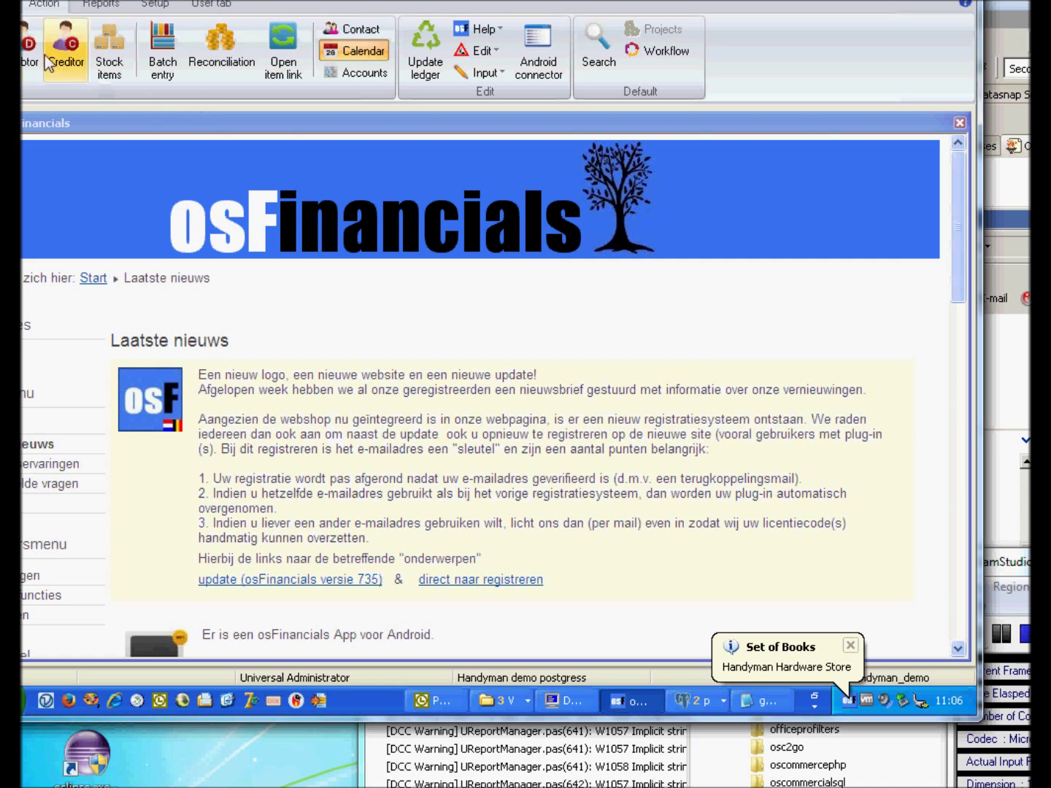
Give stock item 4L-INSTCUP the barcode CVB B.
left_click(107, 45)
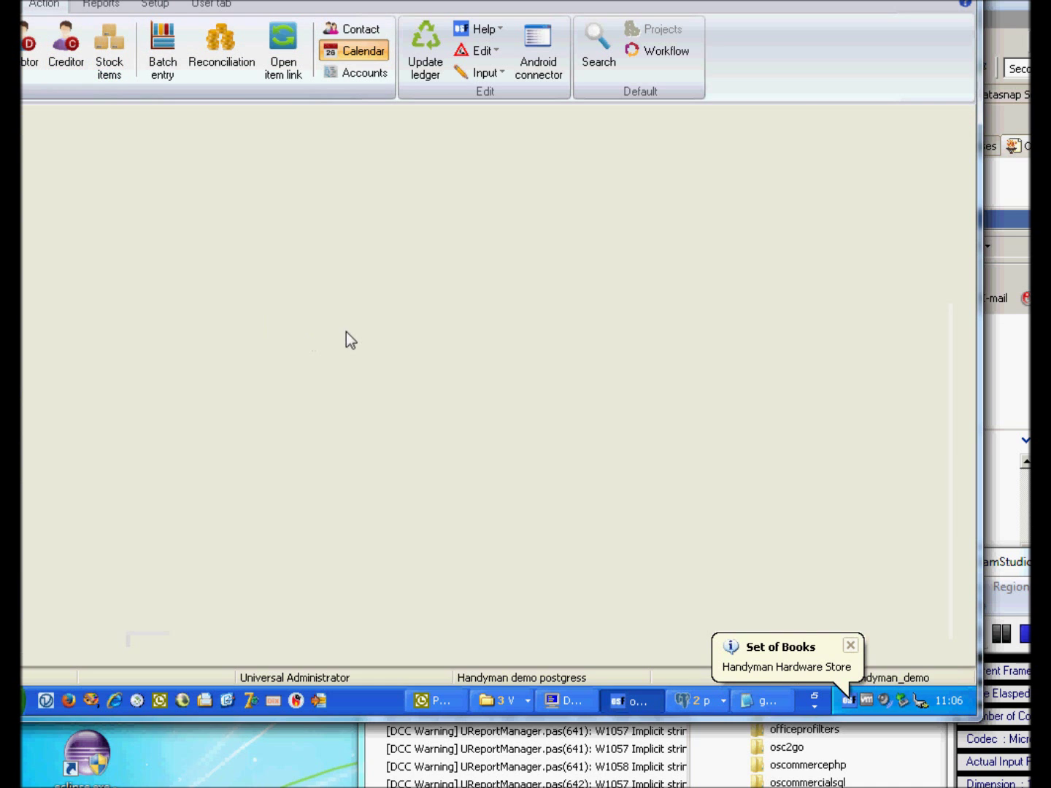
double_click(176, 363)
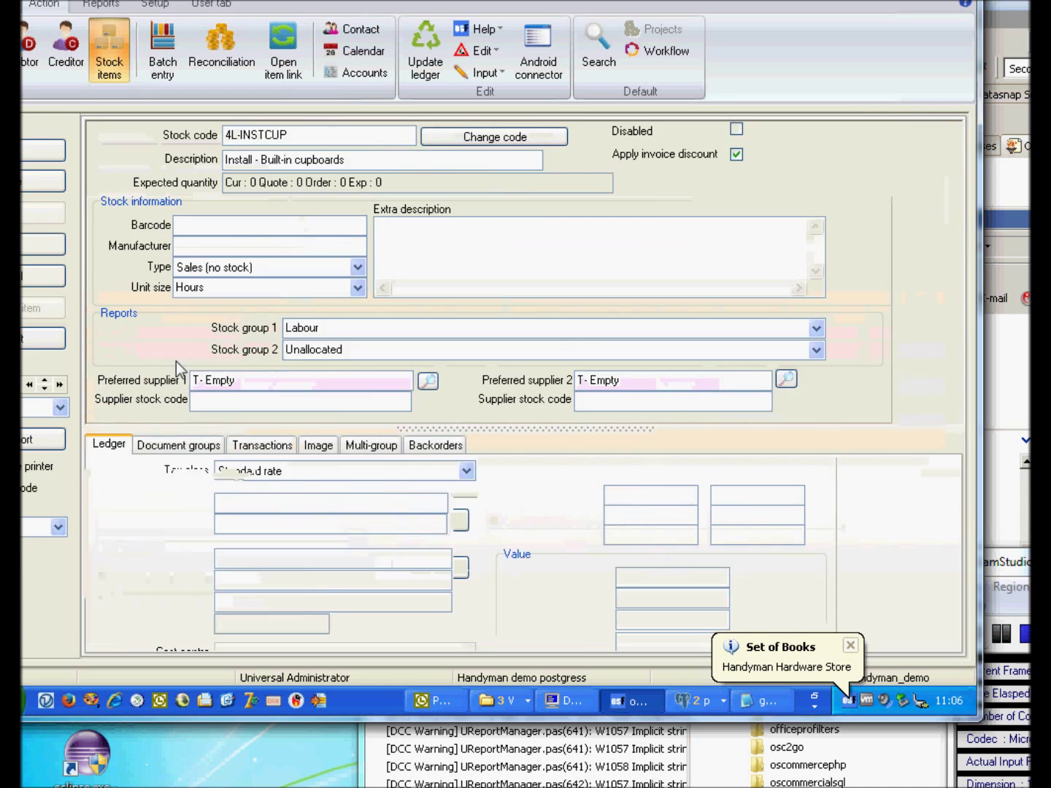
left_click(267, 233)
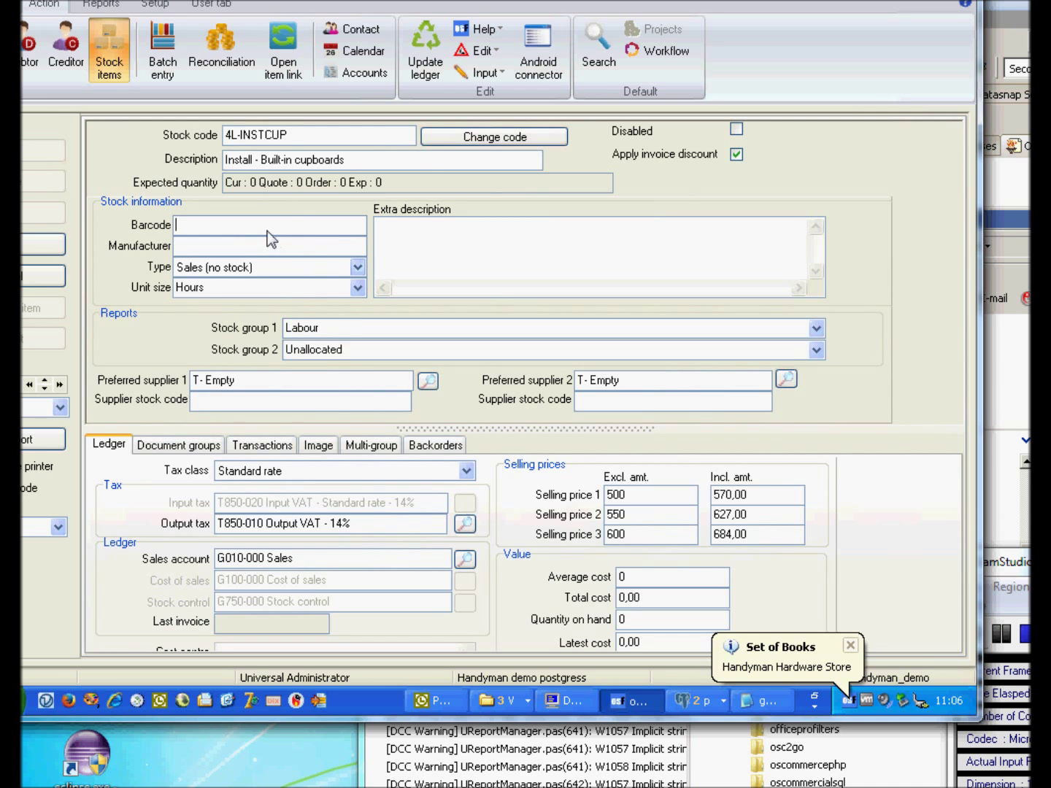
type("CVB B")
left_click(430, 251)
type("cvbde")
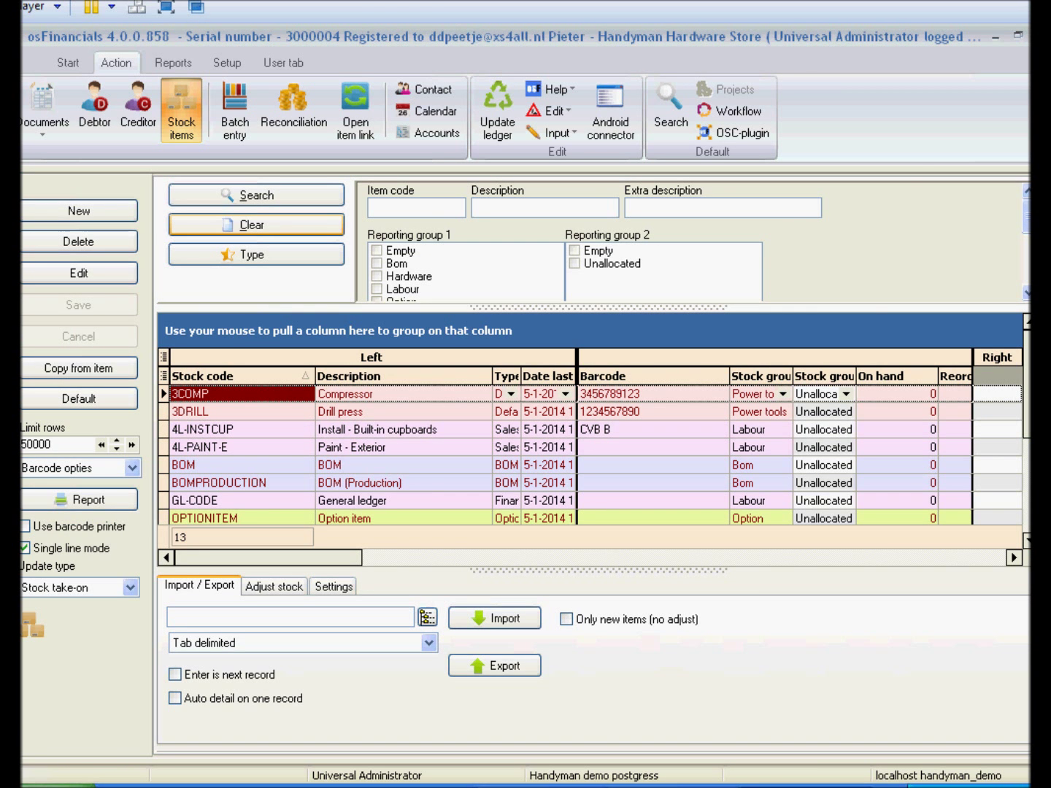
Resave the A-ONE Suppliers creditor and bring up the debtor list.
left_click(139, 110)
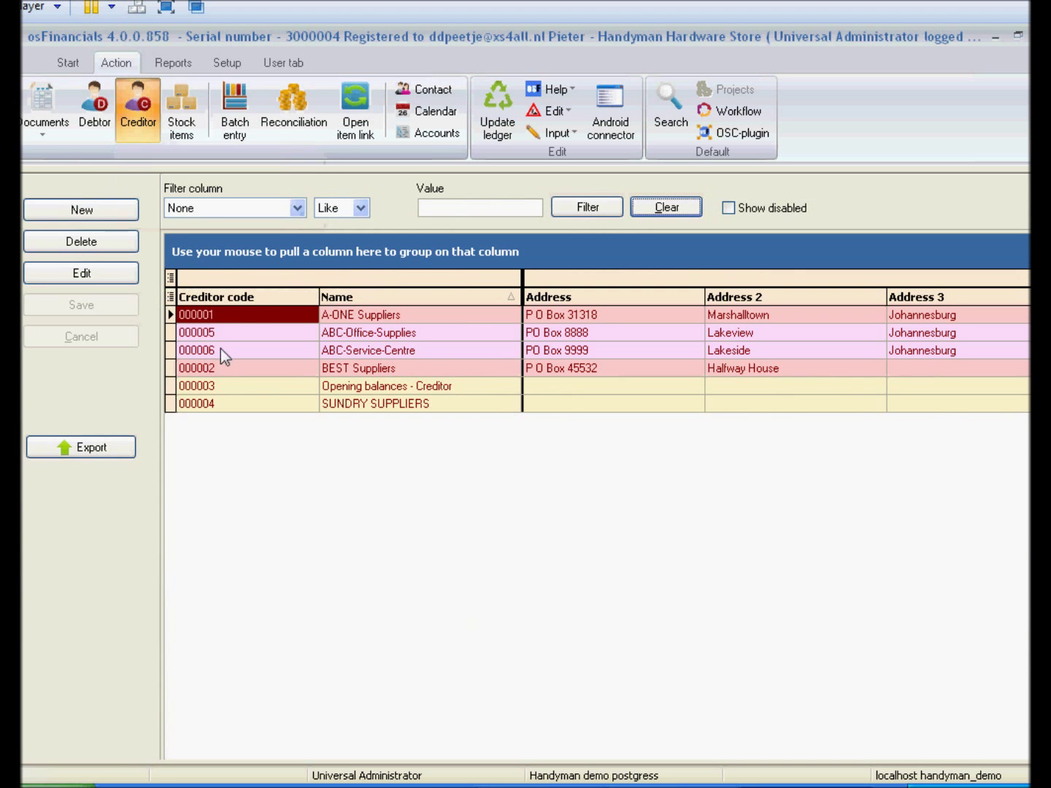
double_click(246, 323)
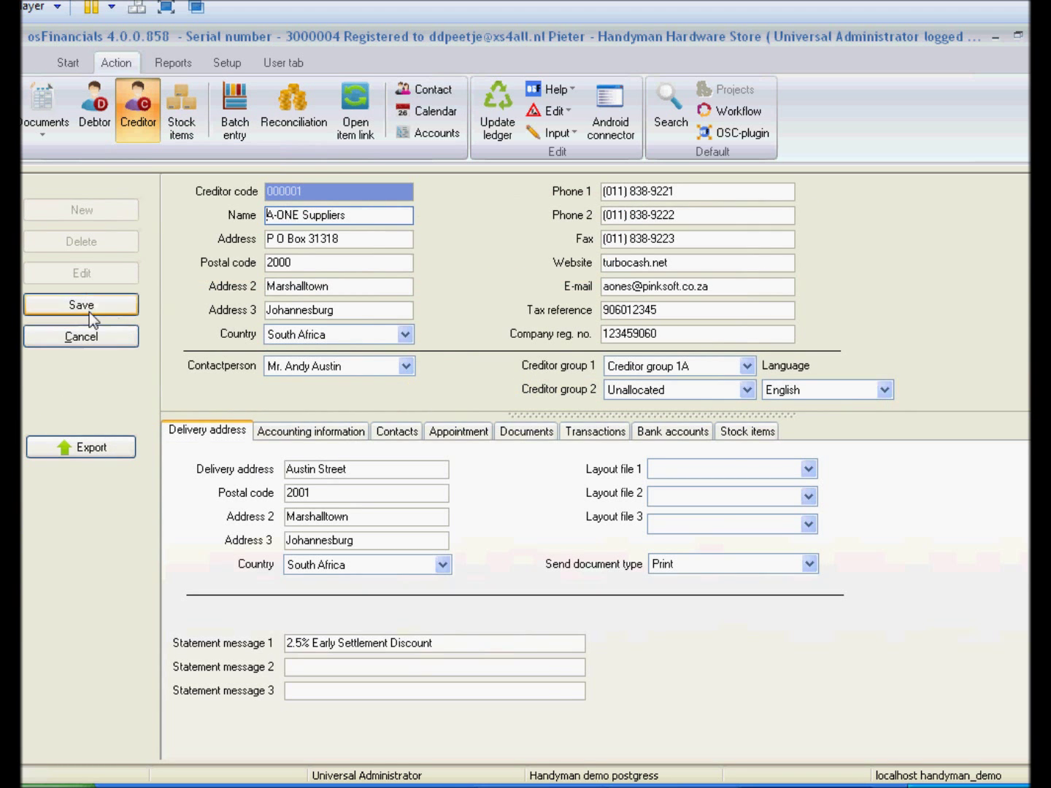
left_click(89, 310)
left_click(106, 98)
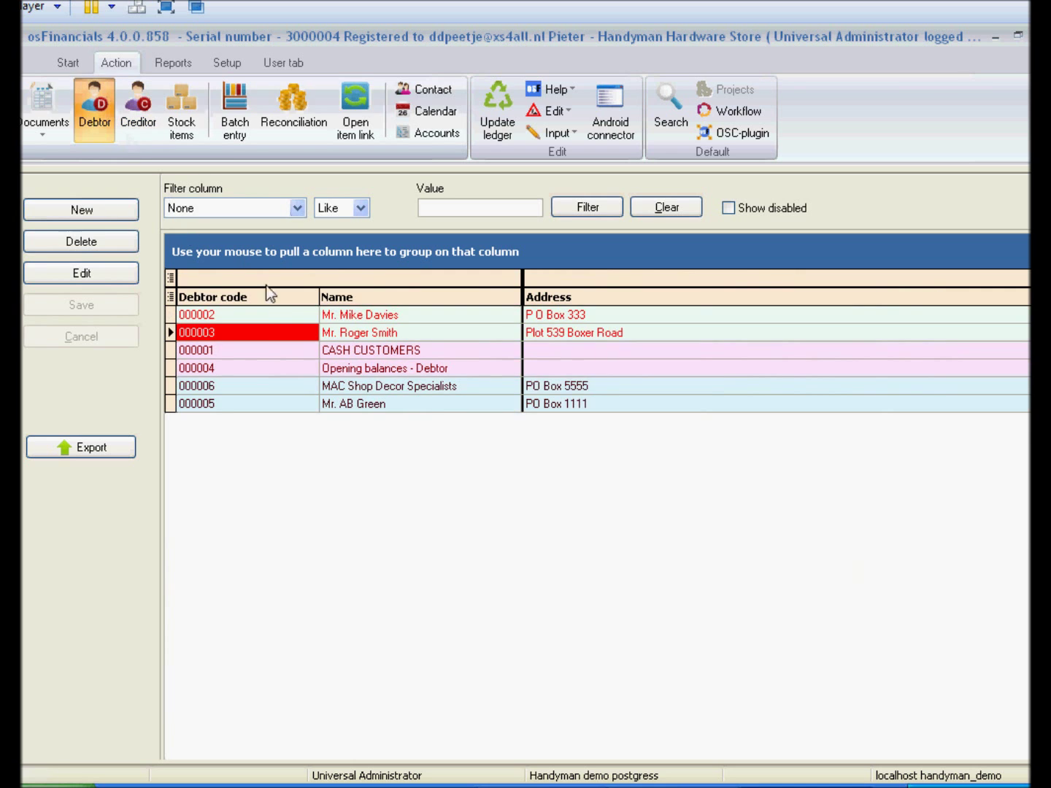
left_click(188, 63)
In Documents setup, set the A4Invoice layout for invoices and credit notes.
left_click(226, 63)
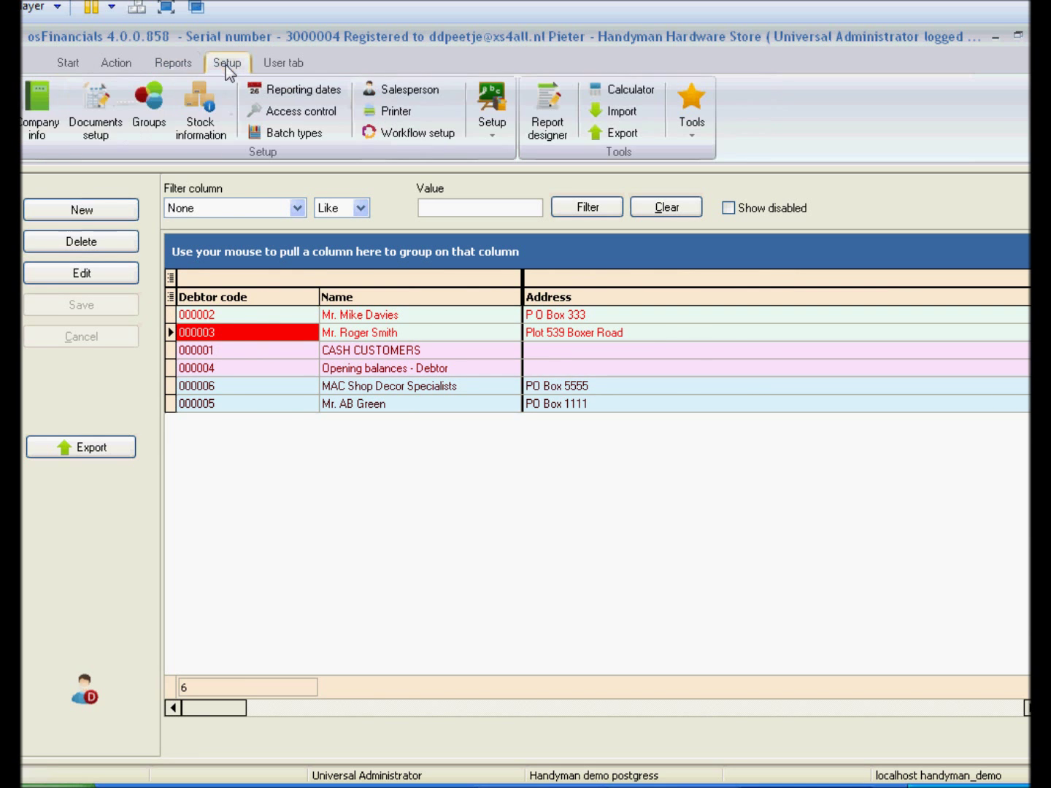
left_click(114, 130)
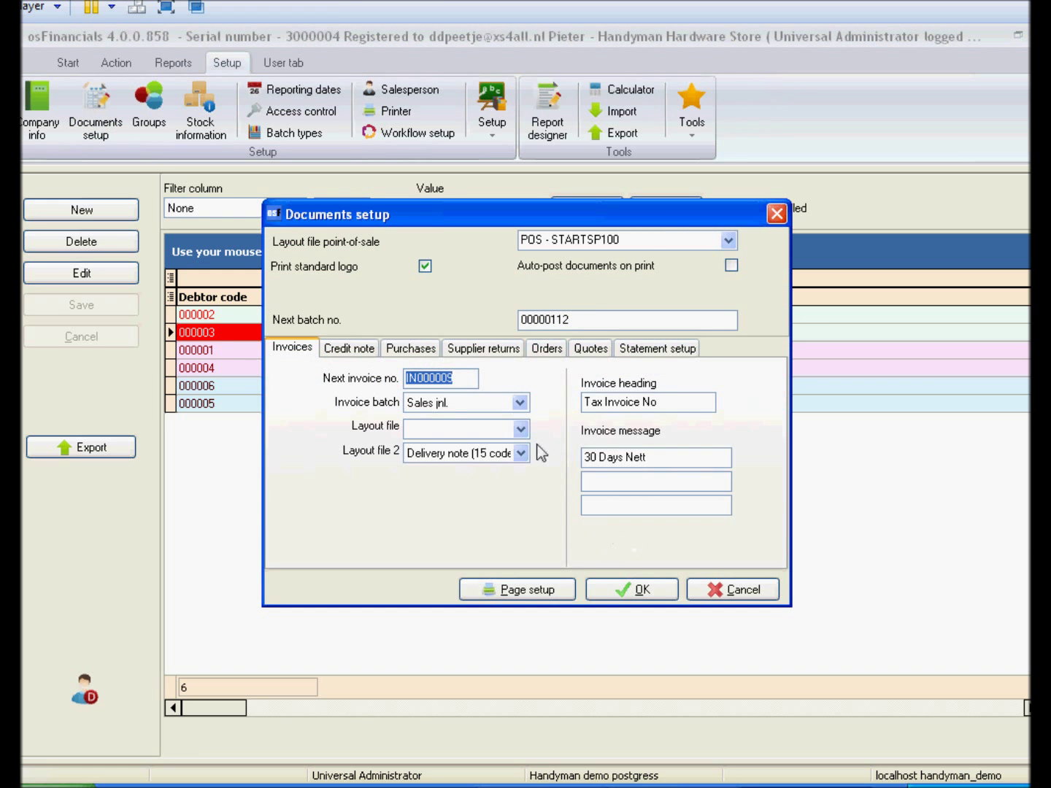
left_click(519, 429)
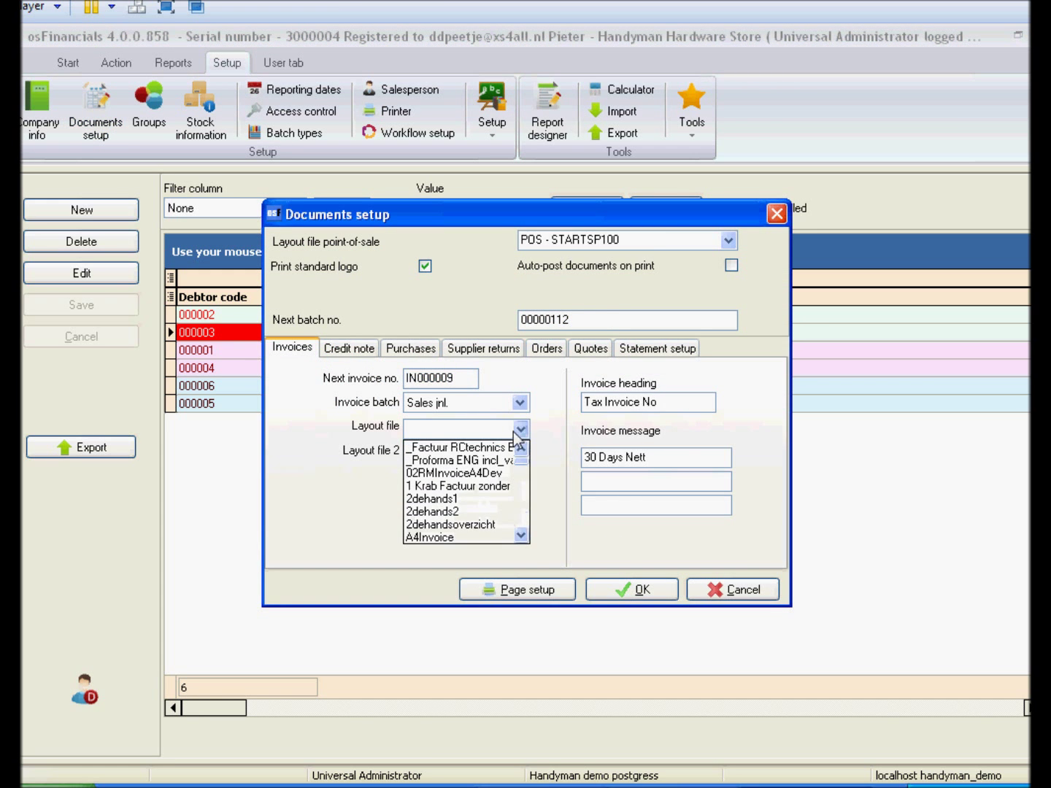
left_click(521, 536)
left_click(522, 536)
left_click(460, 505)
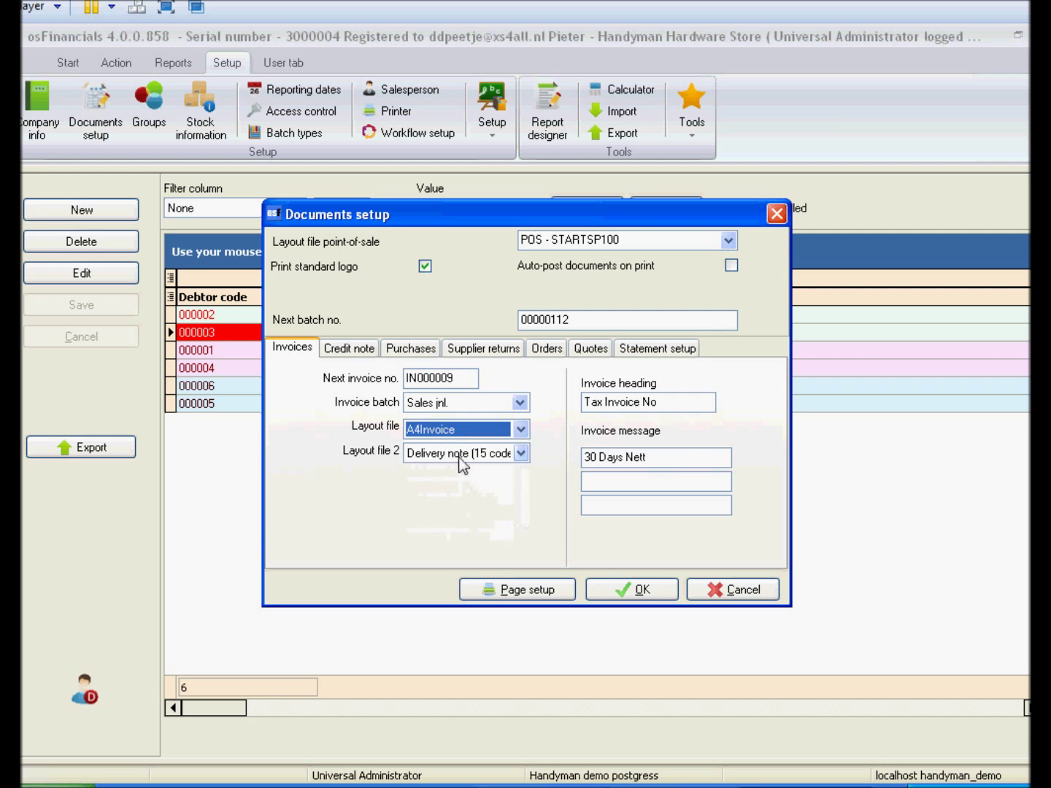
left_click(351, 347)
left_click(434, 429)
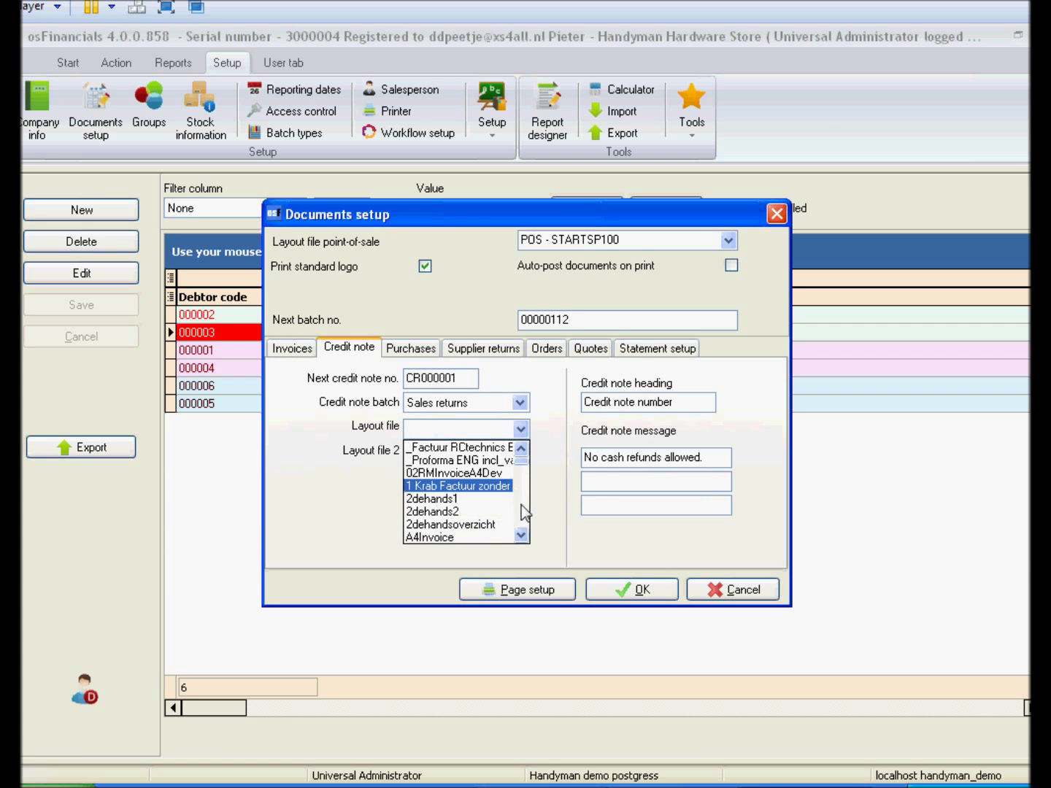
left_click(468, 536)
Set A4Invoice as the layout for purchases and supplier returns and confirm.
left_click(413, 348)
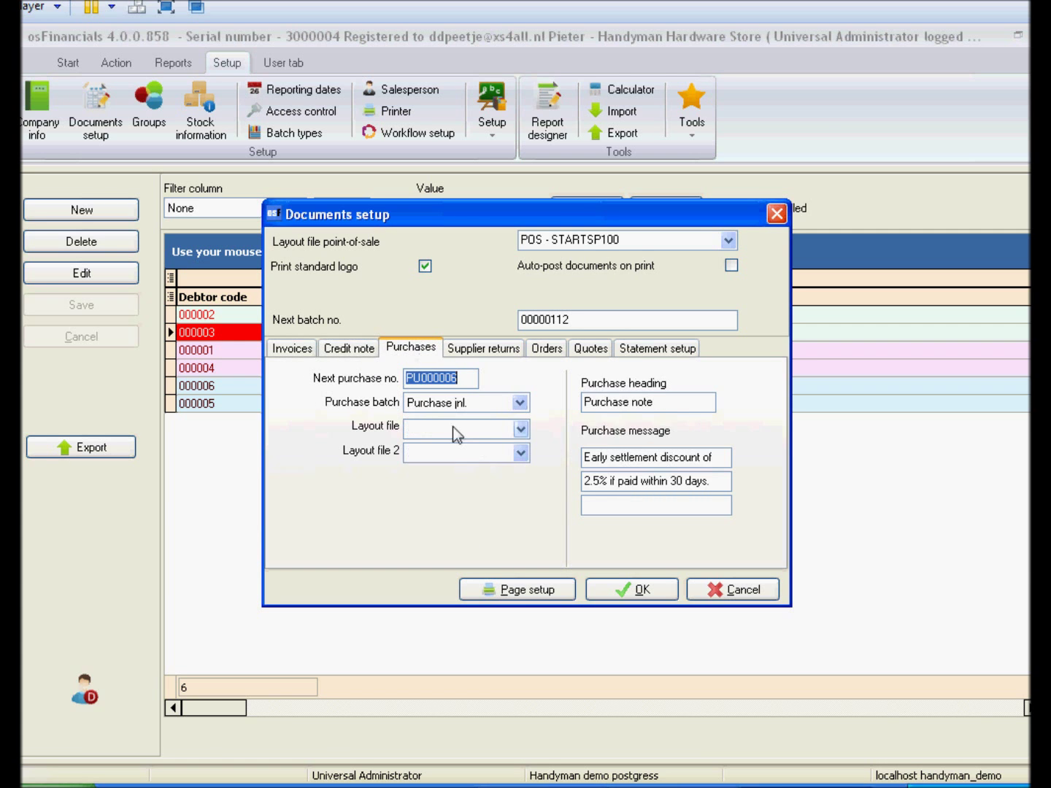
left_click(453, 427)
left_click(440, 429)
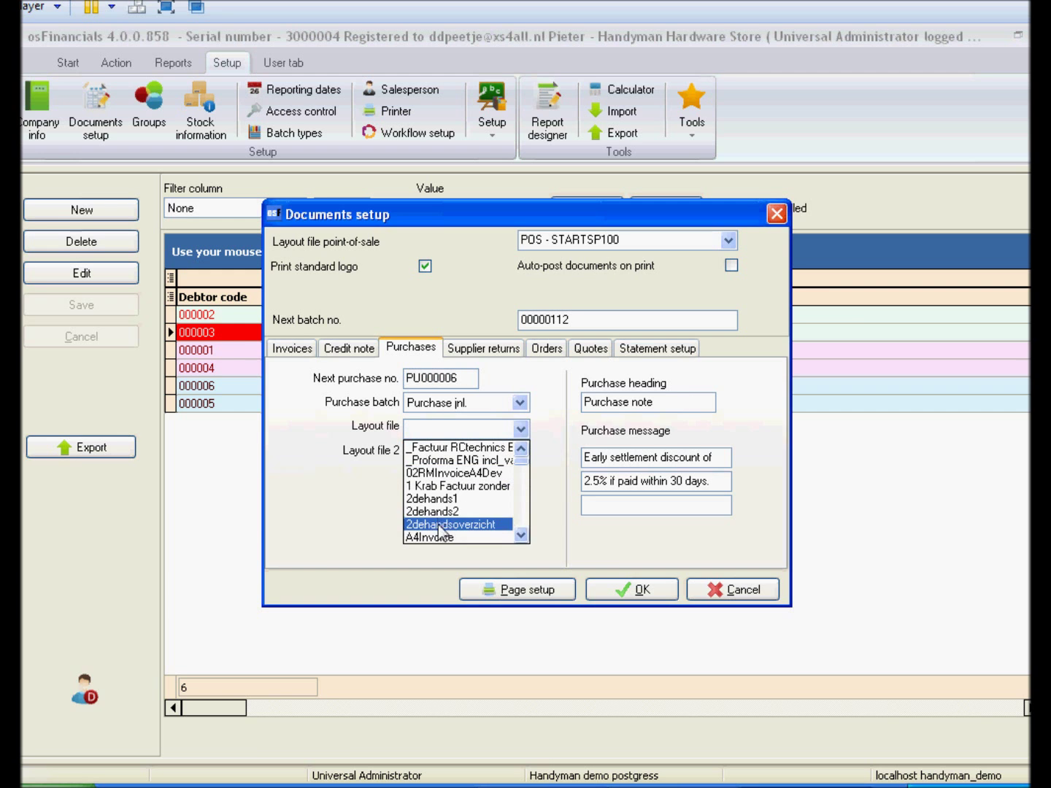
left_click(435, 537)
left_click(449, 352)
left_click(447, 430)
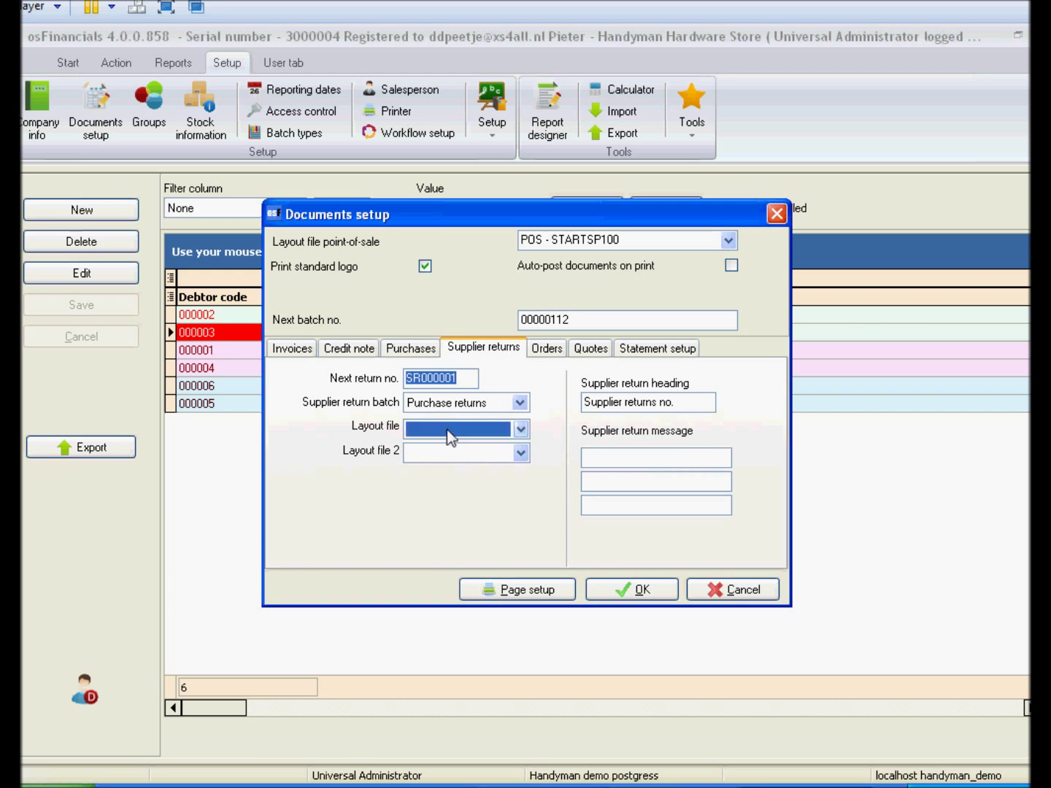
left_click(438, 537)
left_click(622, 583)
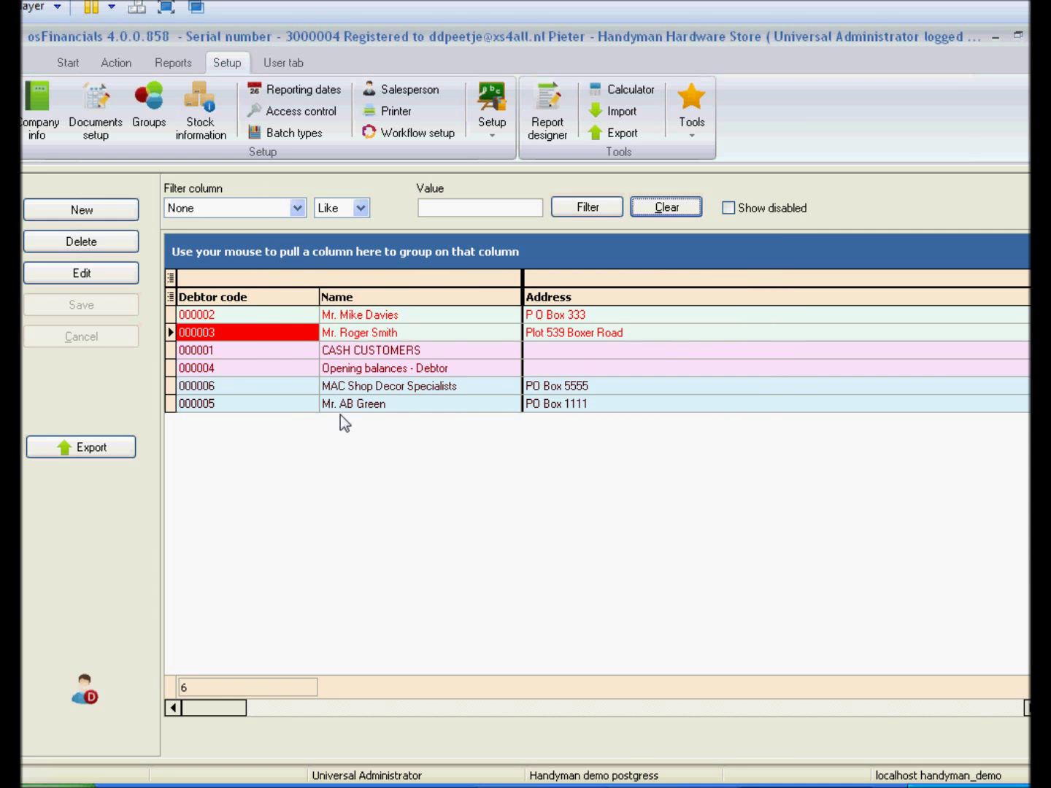
Start a new invoice for the chosen debtor with one 3DRILL Drill press line.
left_click(215, 334)
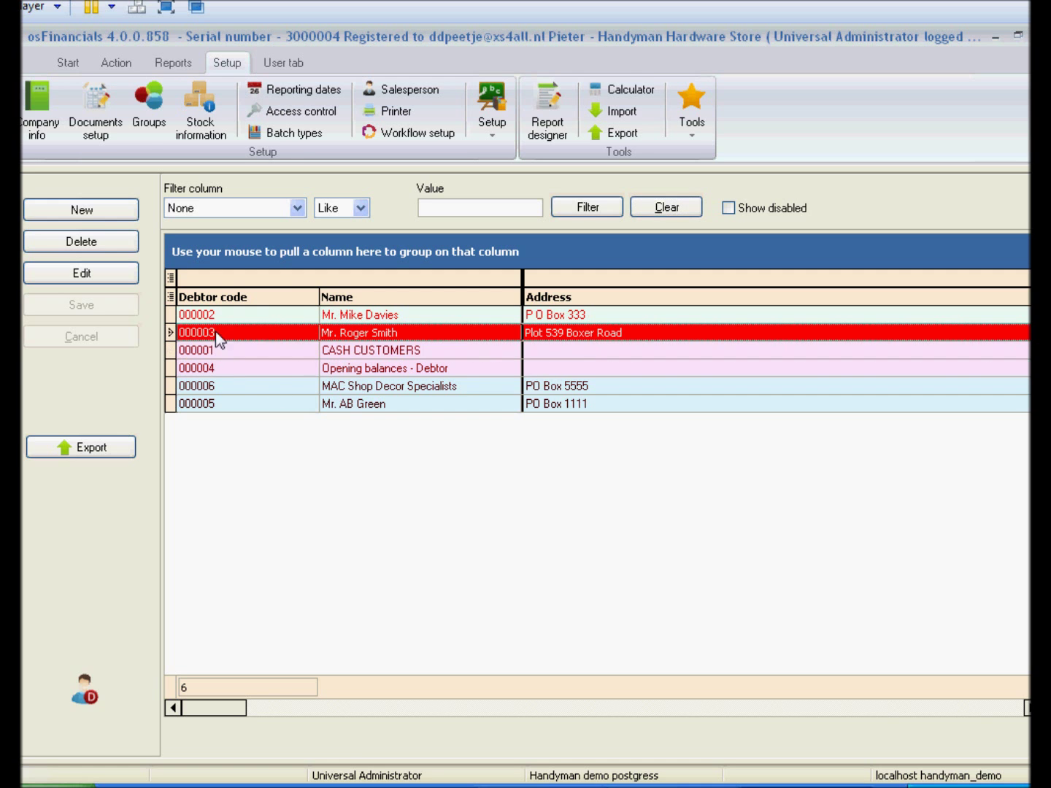
left_click(123, 62)
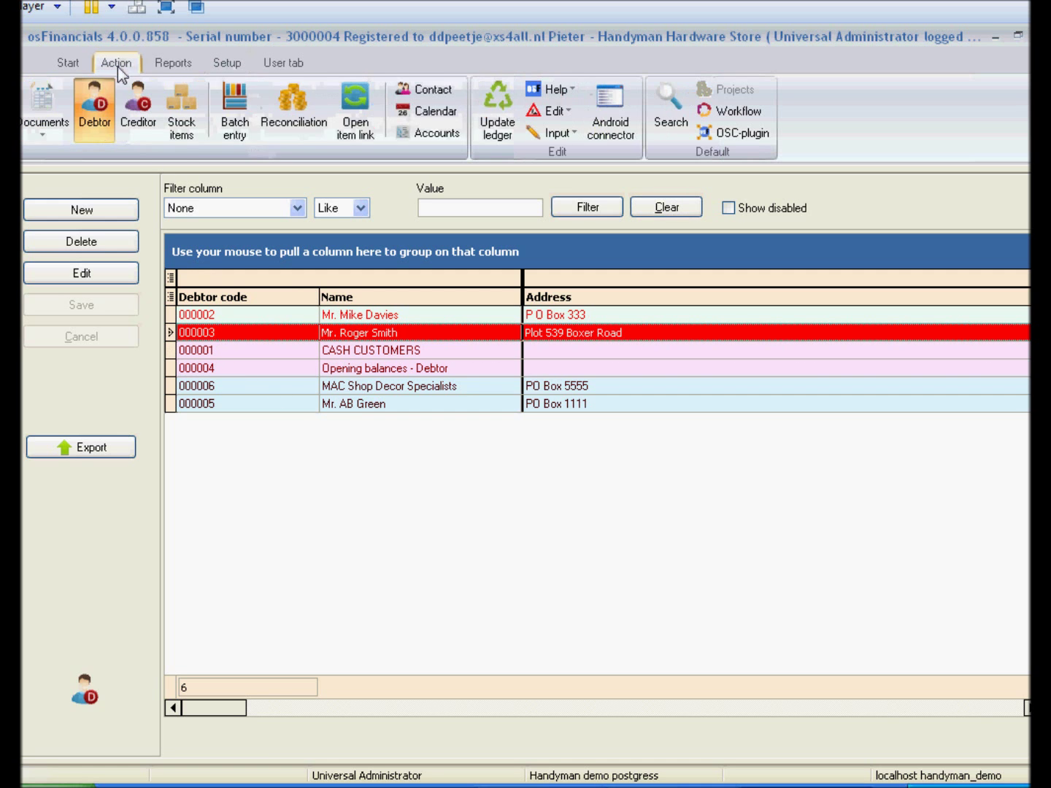
left_click(49, 96)
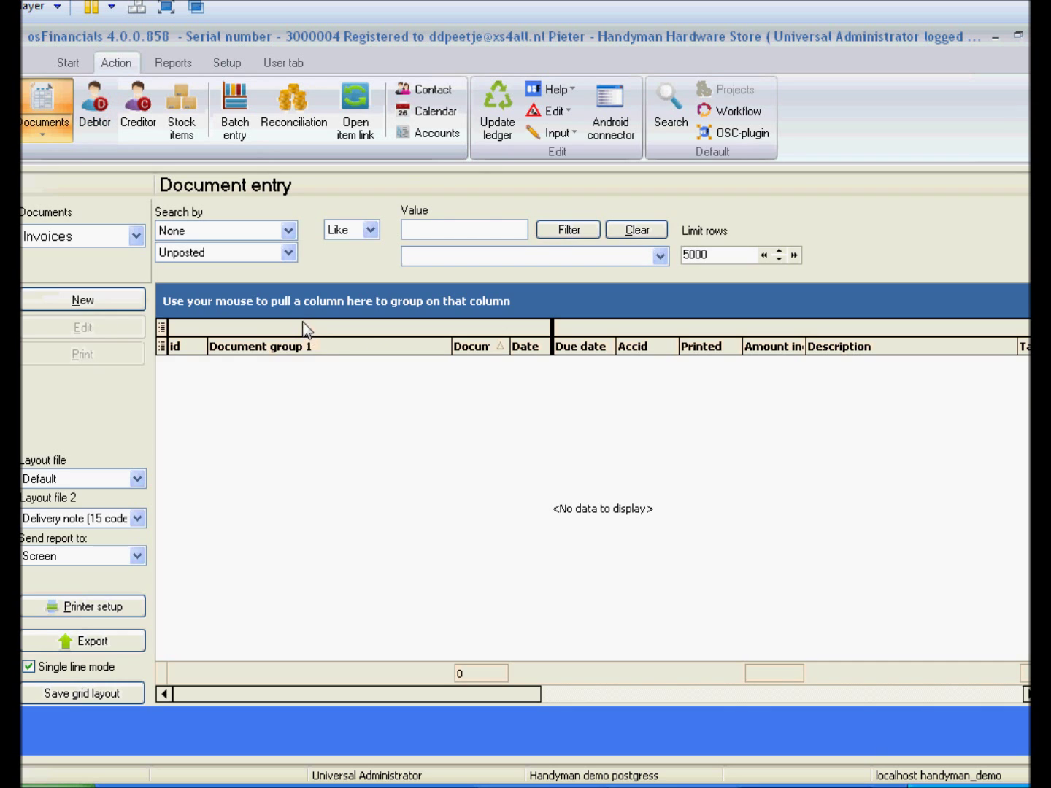
key("Return")
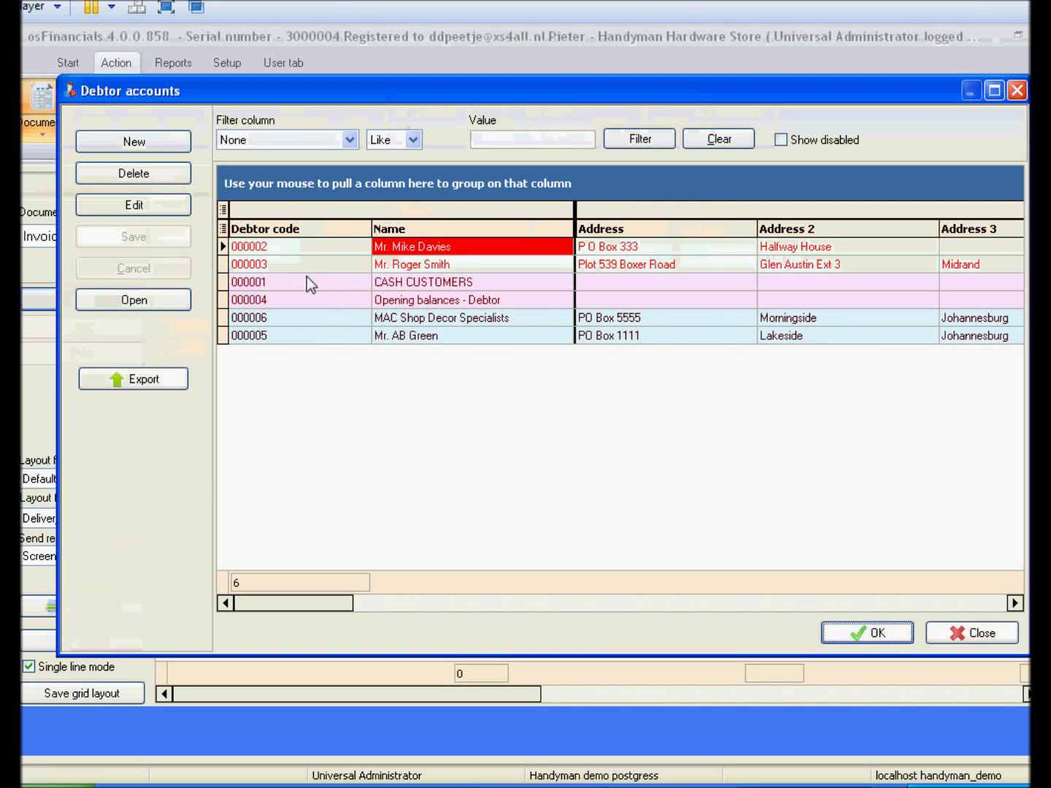
double_click(292, 246)
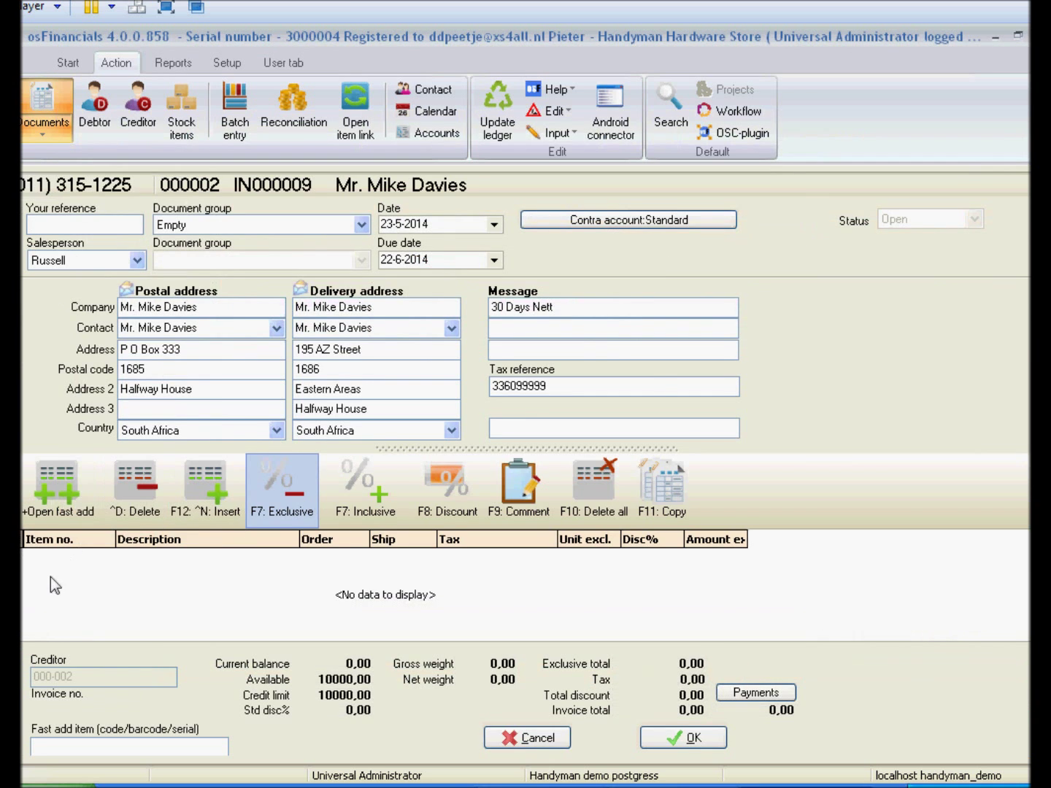
left_click(48, 577)
double_click(207, 372)
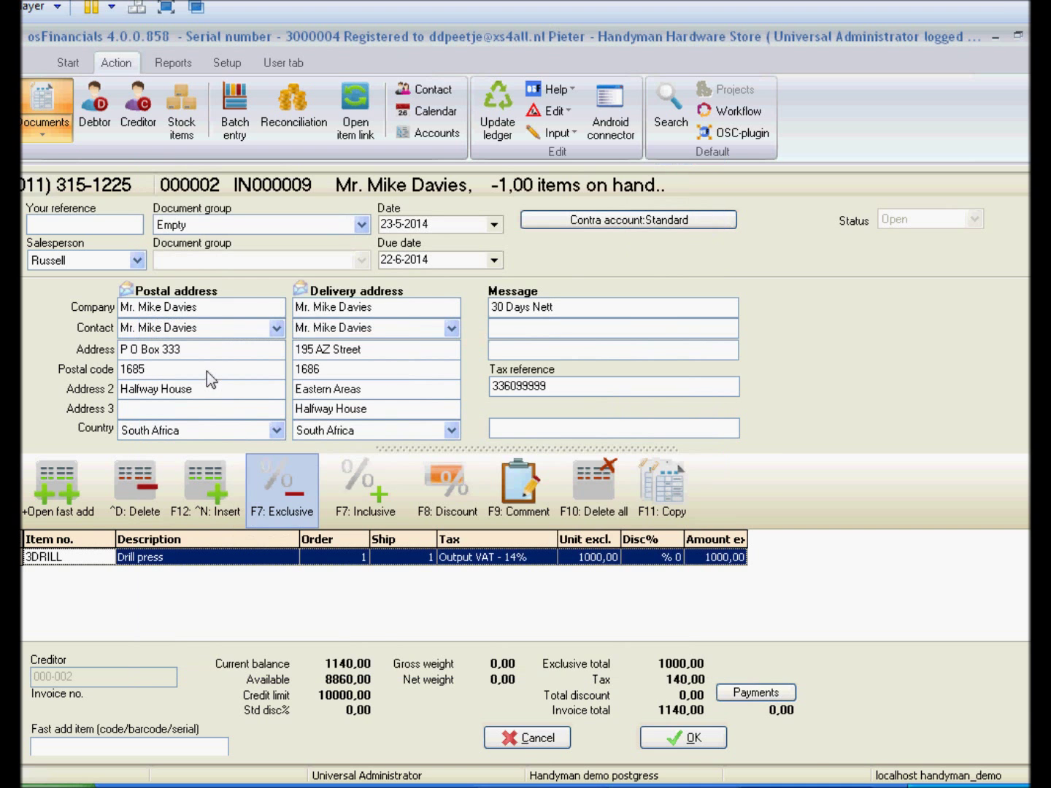
Save invoice IN000009 without printing, then preview it in the A4Invoice layout, marking it printed.
left_click(693, 740)
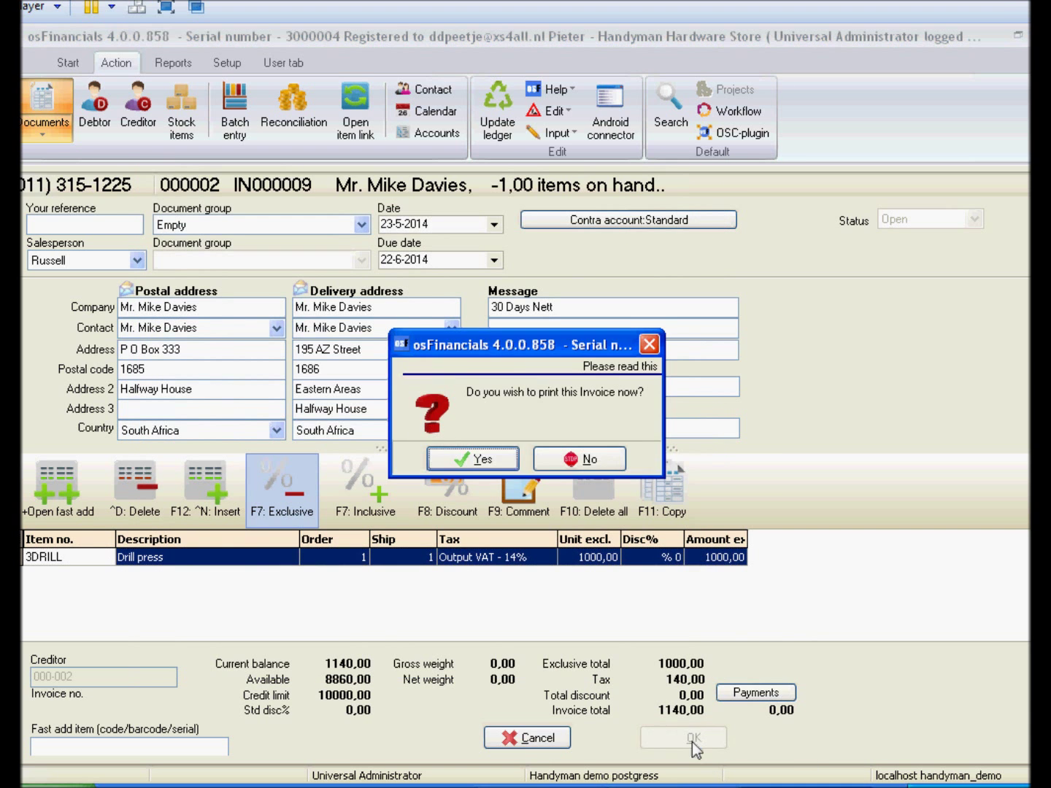
left_click(588, 456)
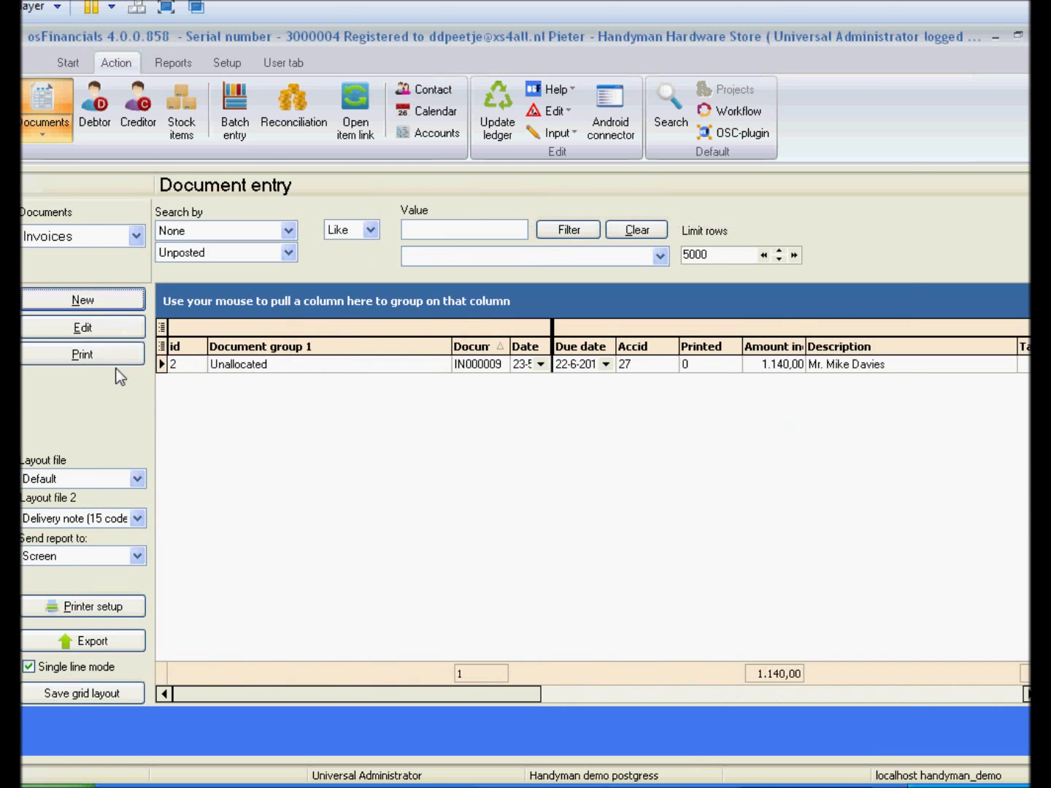
left_click(97, 353)
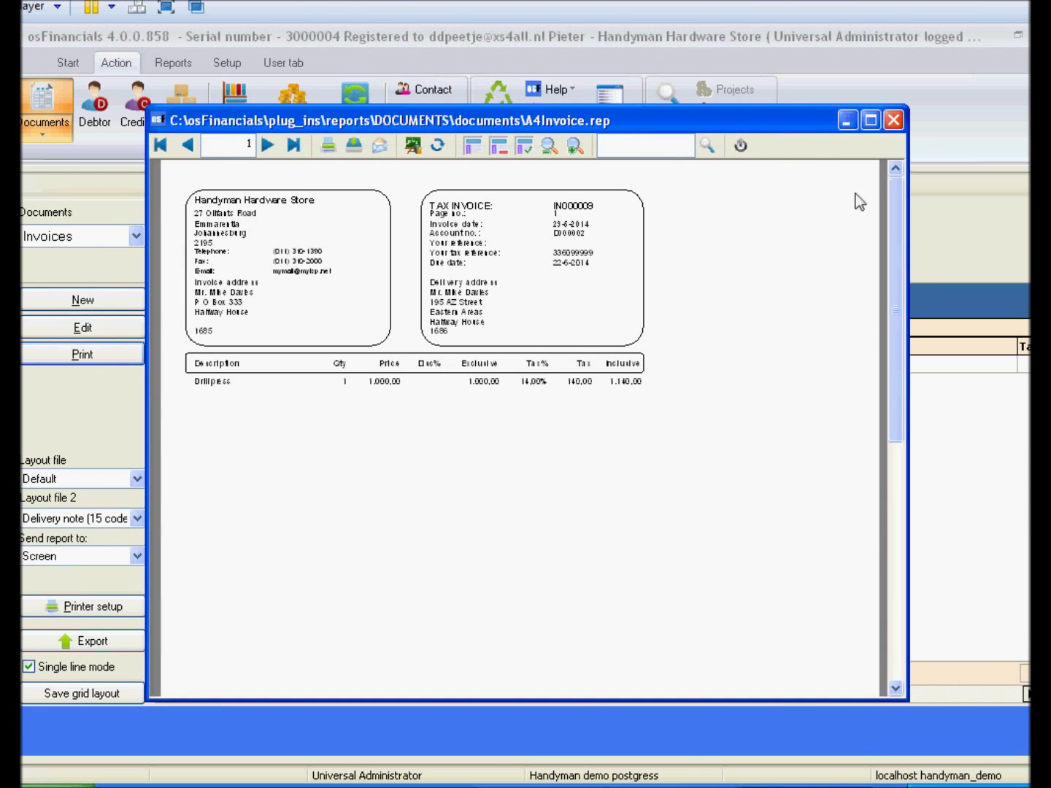
mouse_move(890, 300)
left_mouse_down()
mouse_move(895, 554)
mouse_move(892, 221)
left_mouse_up()
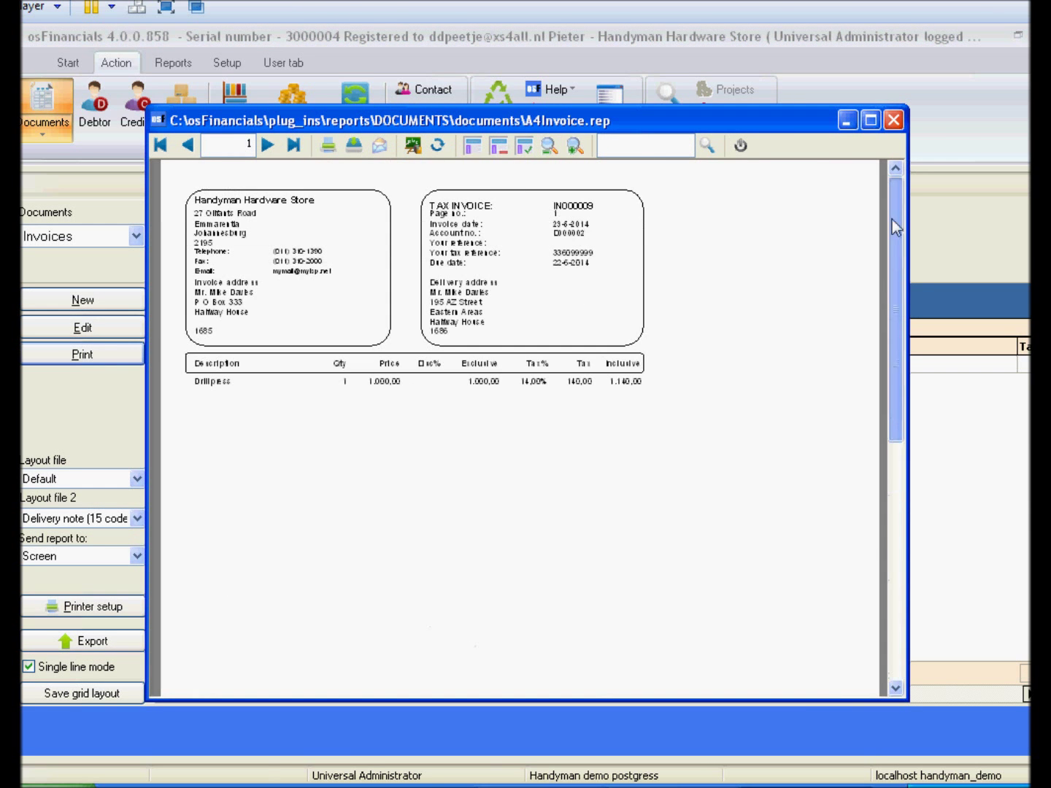
left_click(894, 119)
left_click(513, 437)
left_click(513, 437)
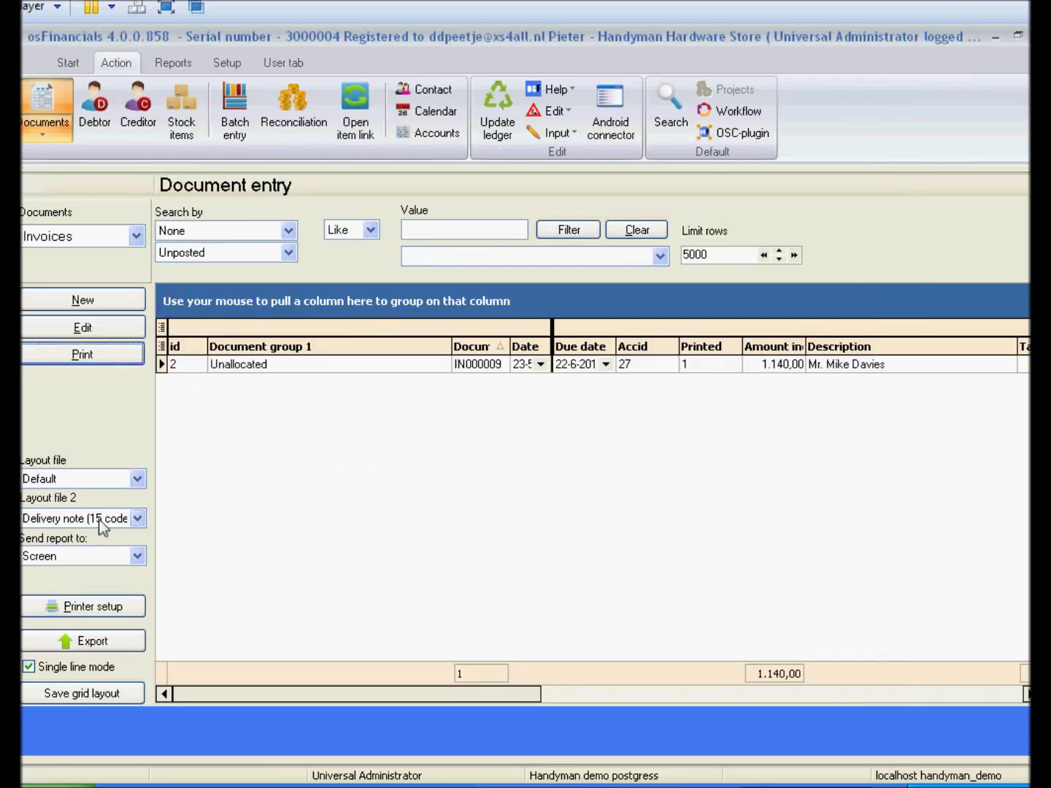
Set Layout file 2 to the blank entry.
left_click(76, 520)
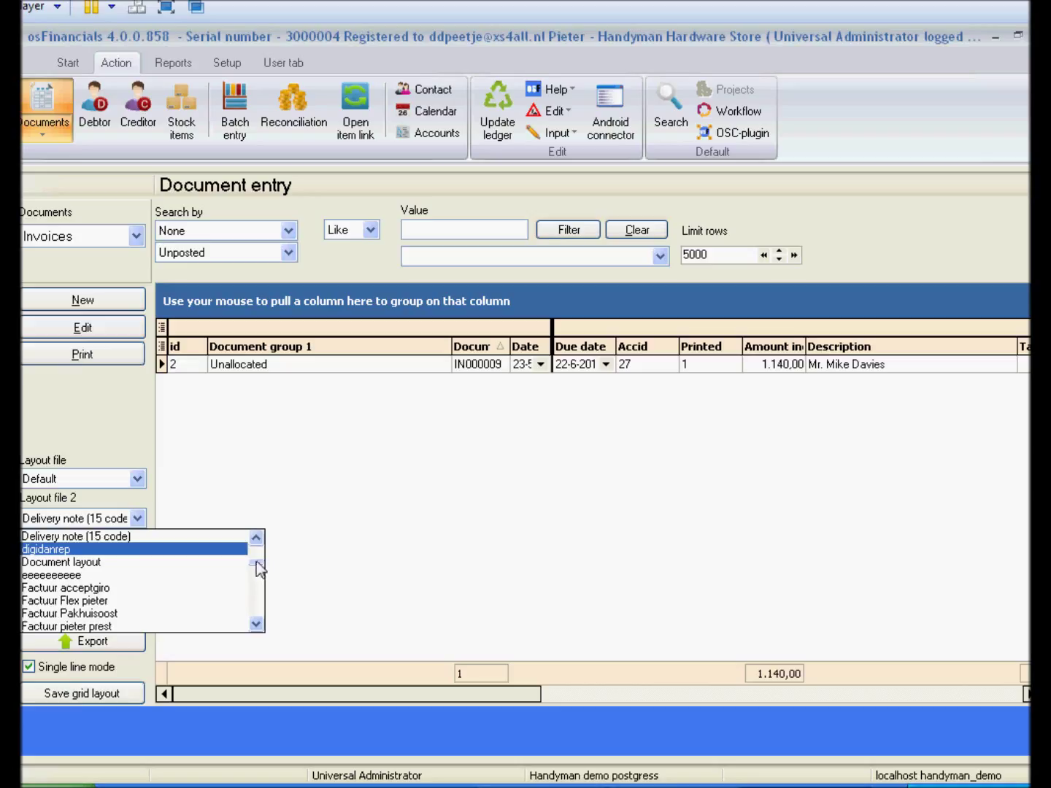
left_click_drag(256, 562, 257, 541)
left_click(213, 537)
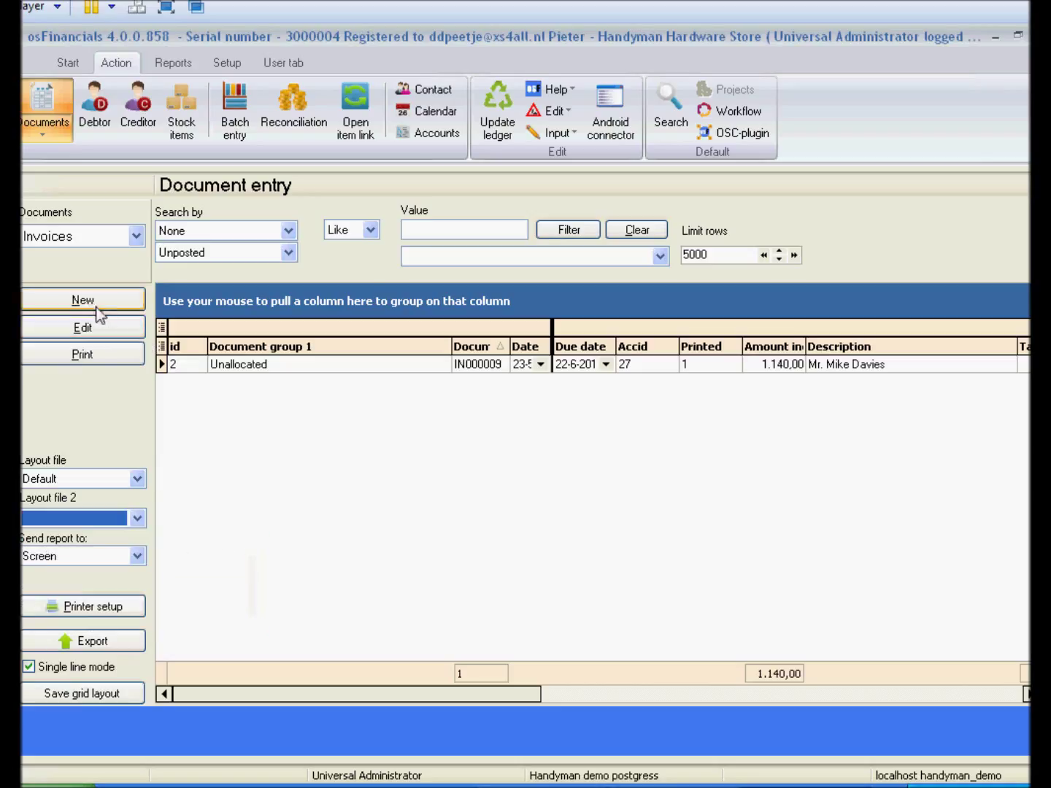
Update the ledger for invoice IN000009 through the Update invoices window.
left_click(218, 369)
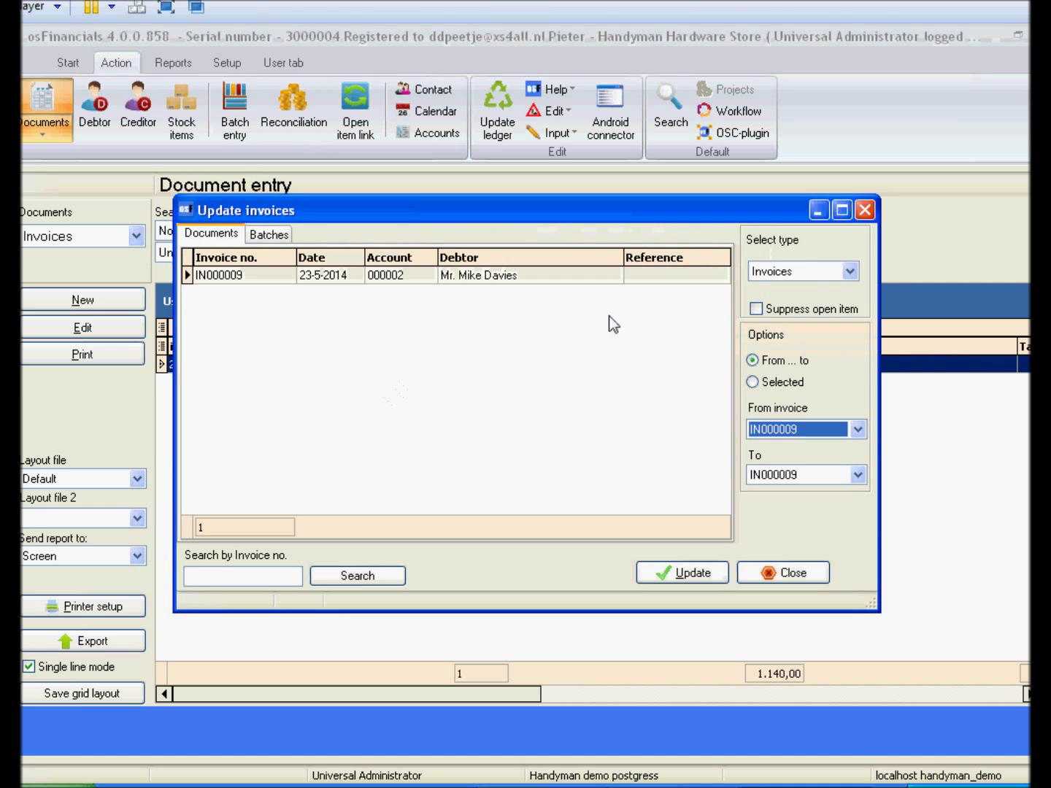
left_click(670, 569)
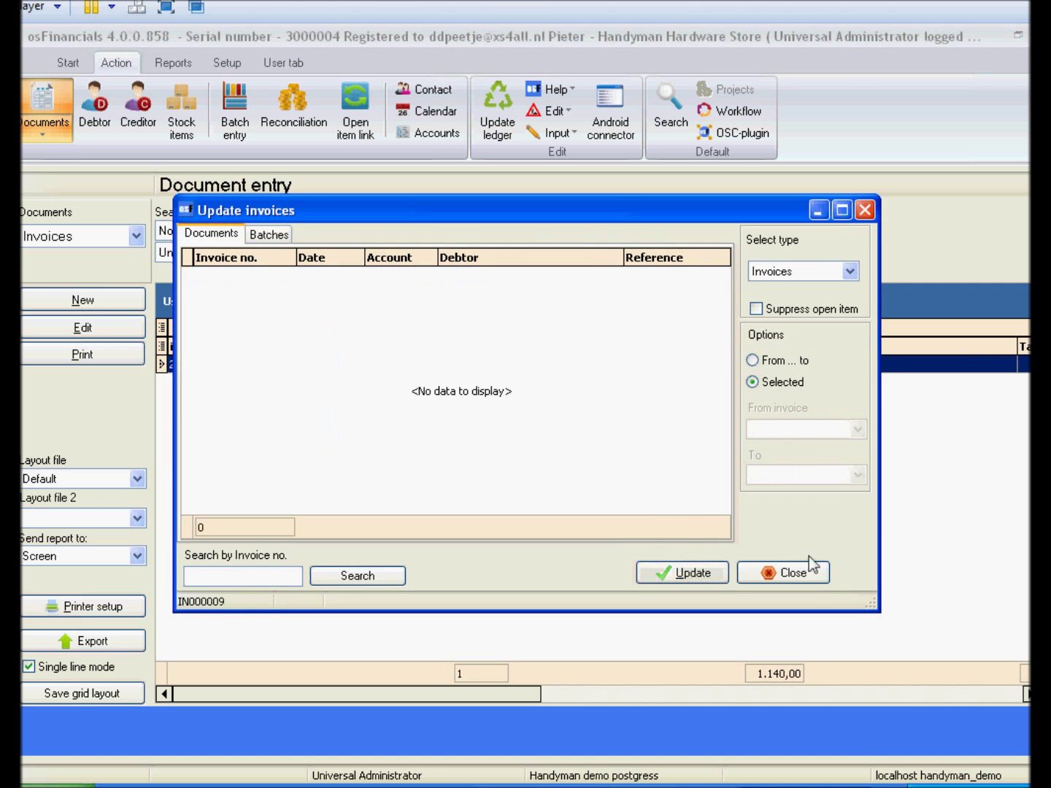
left_click(786, 573)
Run T-Ledger analyser 1 ignoring zero balances, including opening balances, then bring up actions for T850010 Output VAT 14%.
left_click(171, 63)
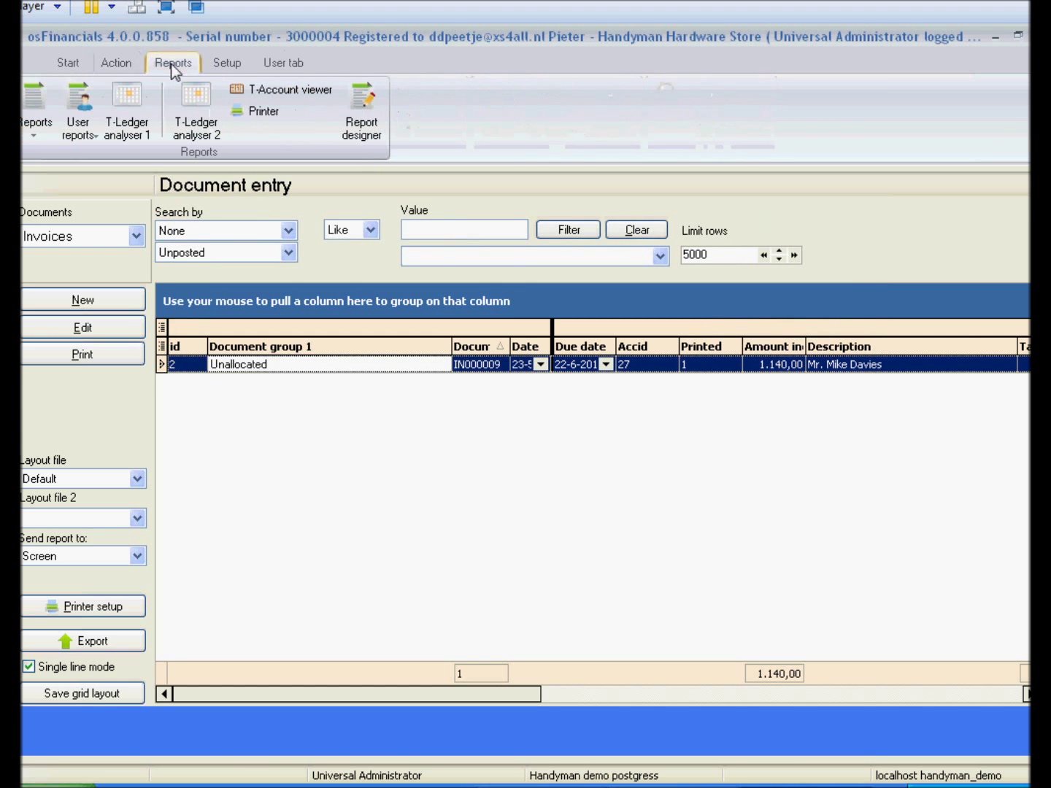
left_click(136, 109)
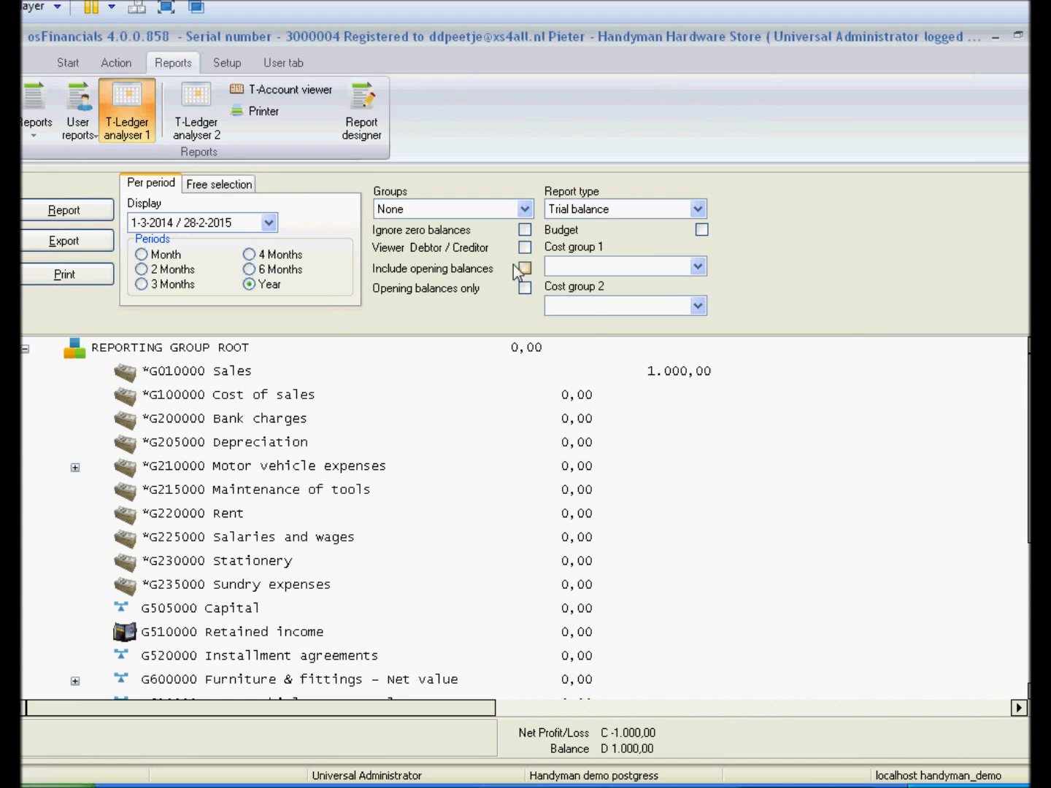
left_click(457, 233)
left_click(525, 268)
left_click(64, 210)
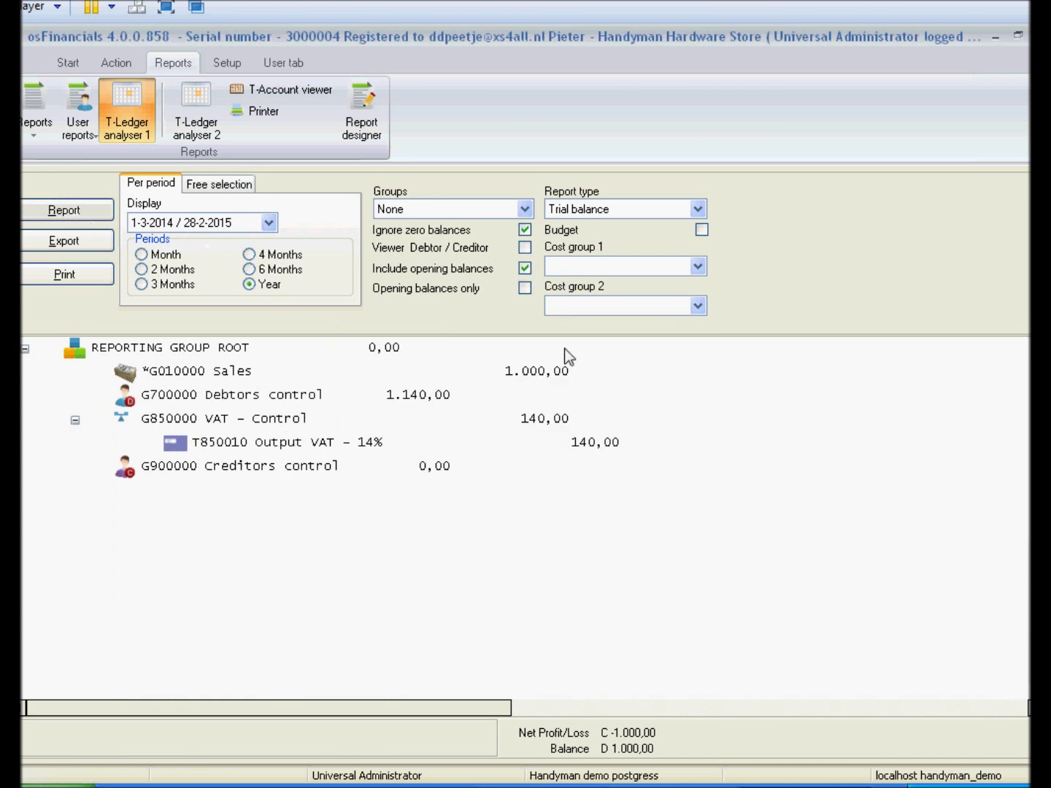
left_click(251, 444)
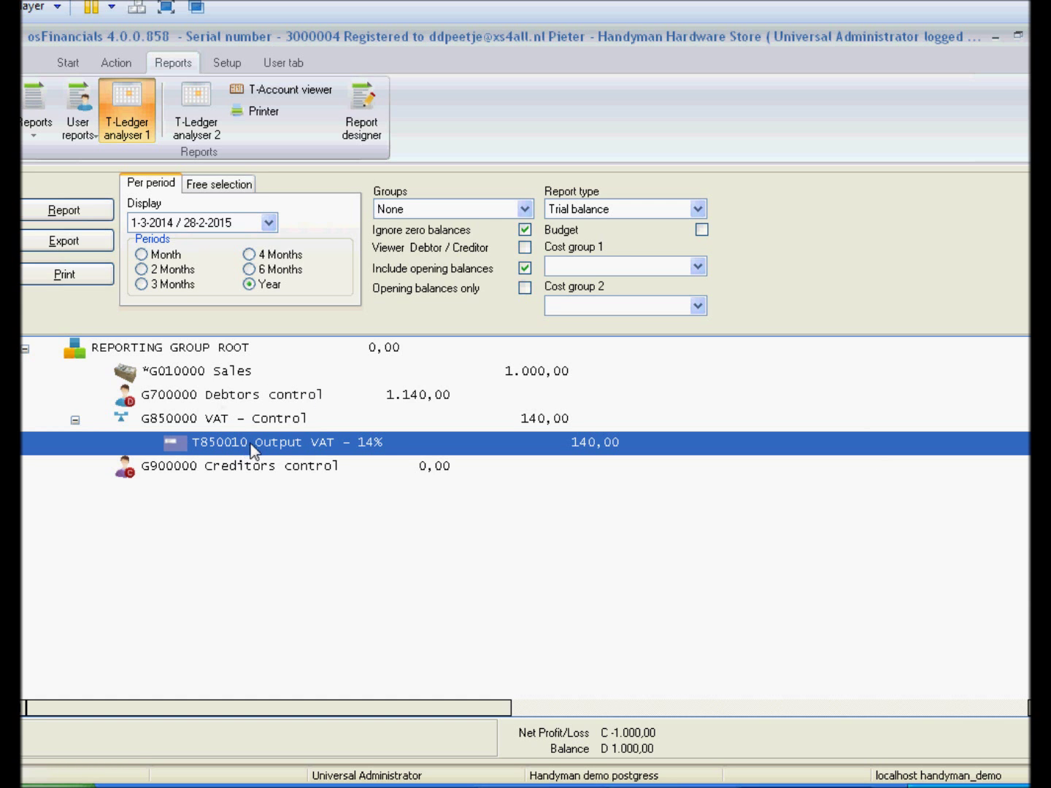
right_click(337, 470)
left_click(358, 460)
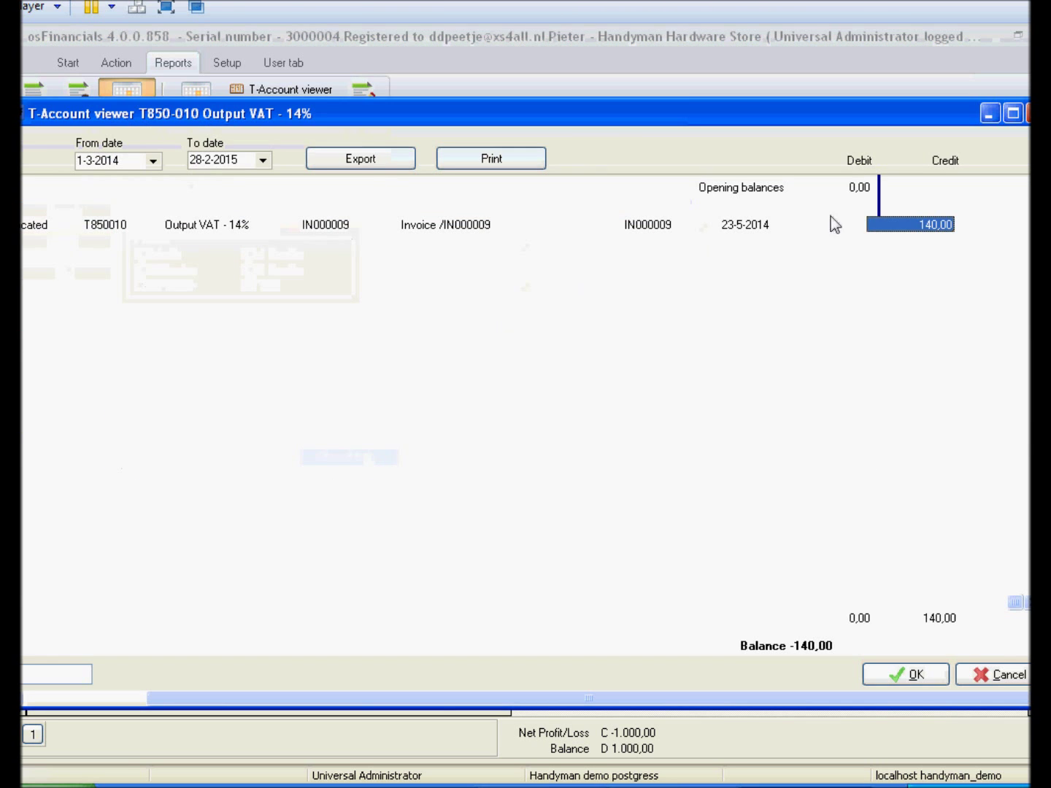
double_click(916, 225)
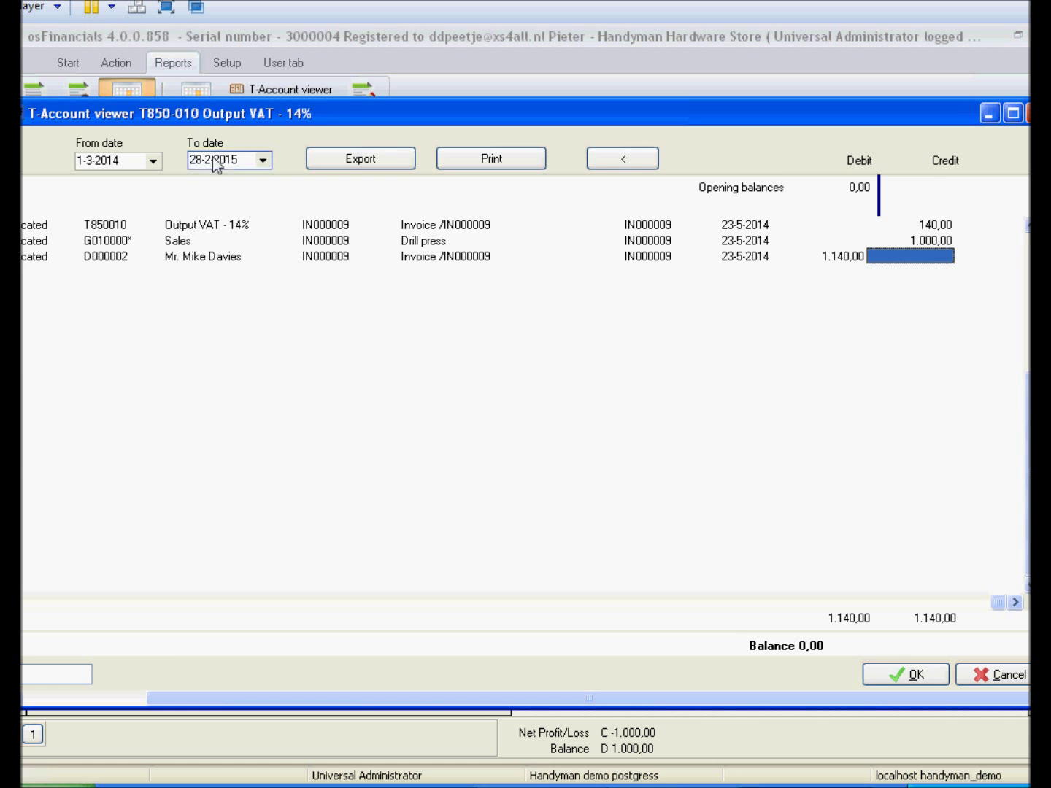
double_click(232, 121)
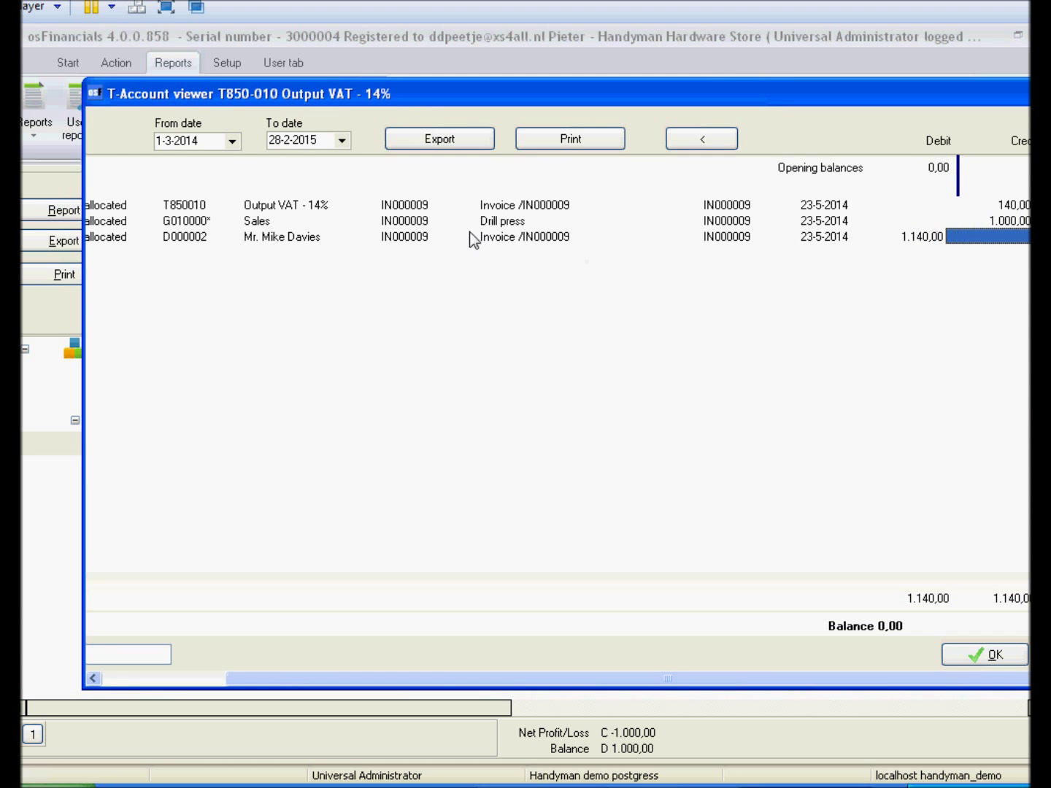
left_click_drag(1008, 98, 707, 117)
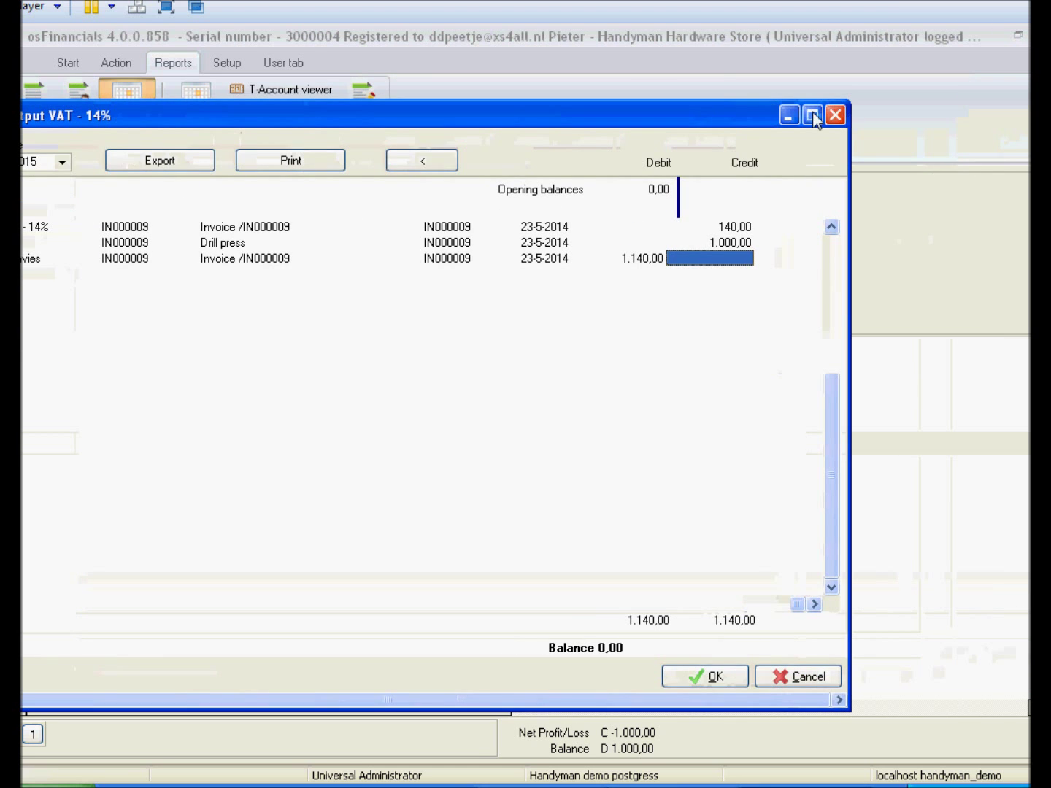
left_click(835, 116)
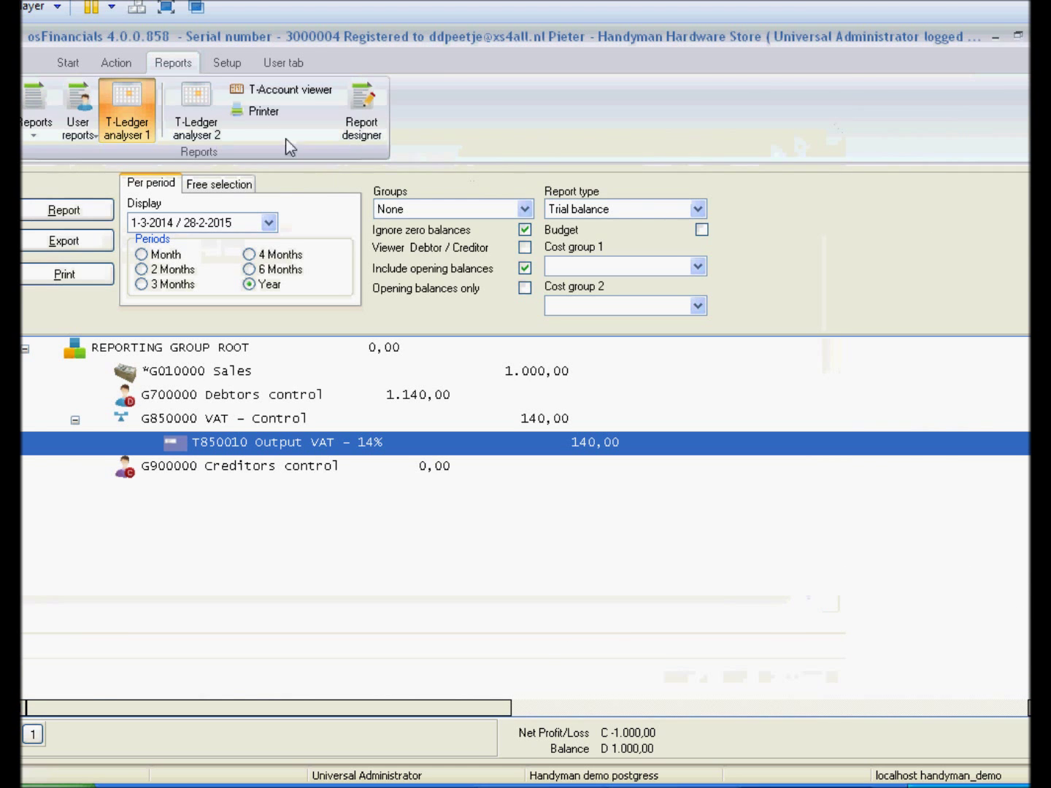
left_click(113, 64)
left_click(187, 65)
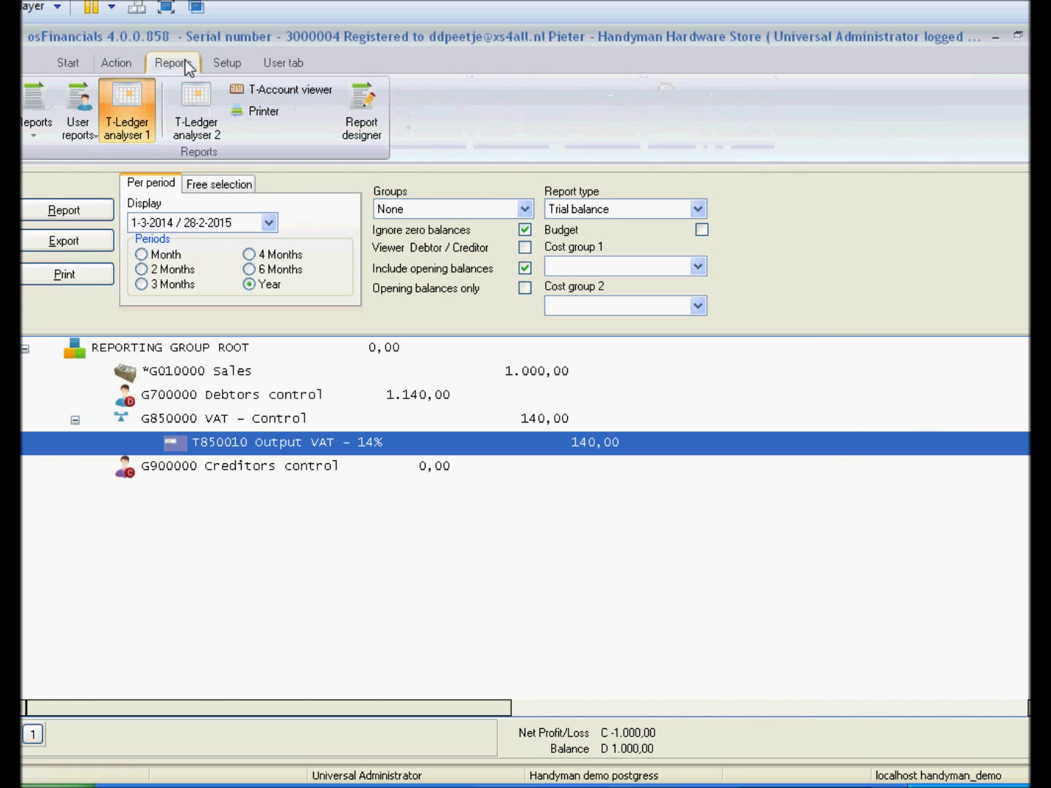
left_click(35, 109)
mouse_move(44, 264)
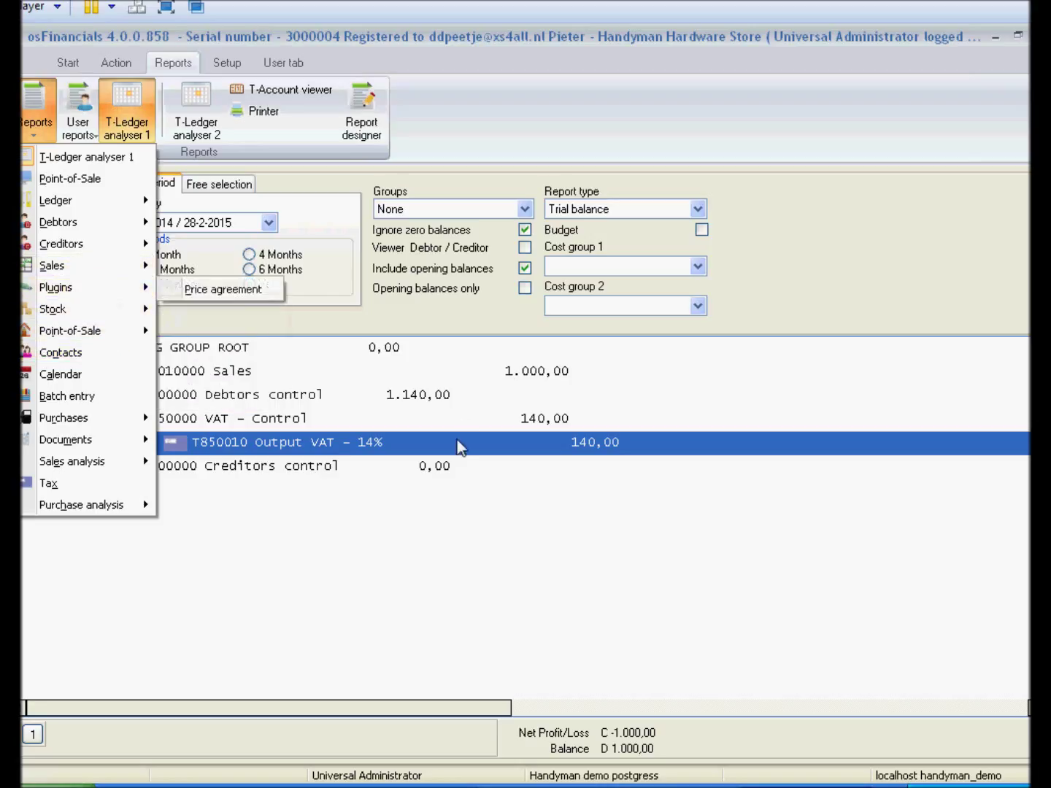
left_click(468, 418)
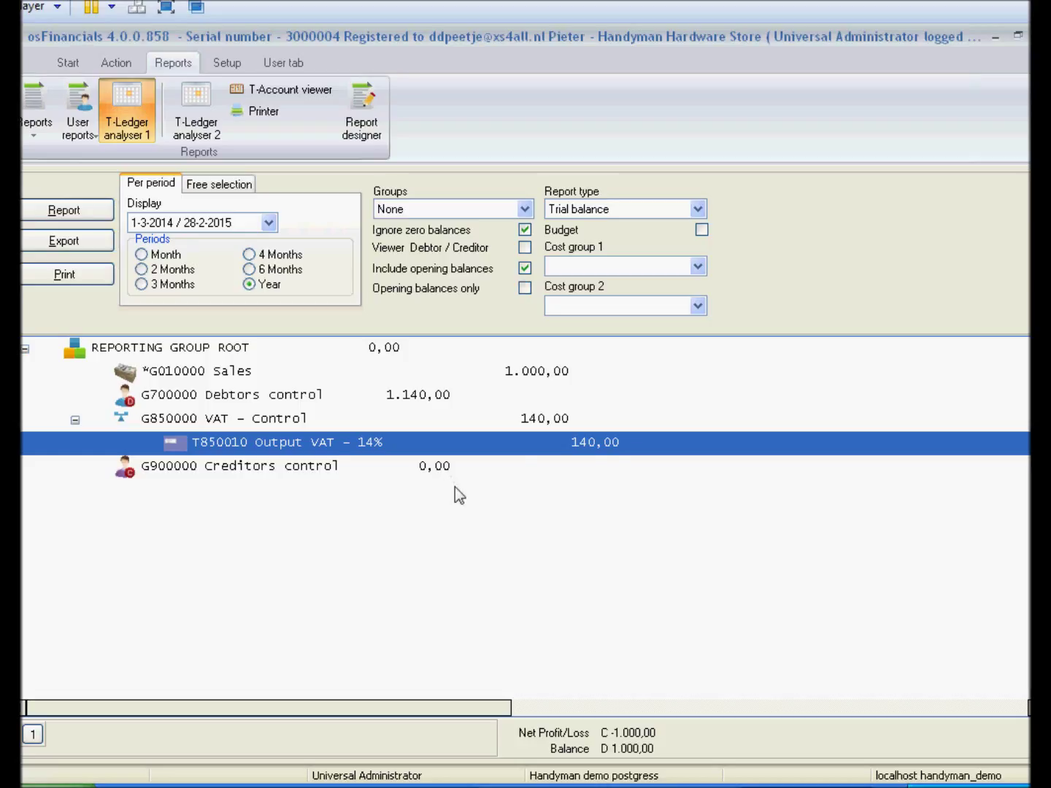
left_click(288, 420)
left_click(286, 400)
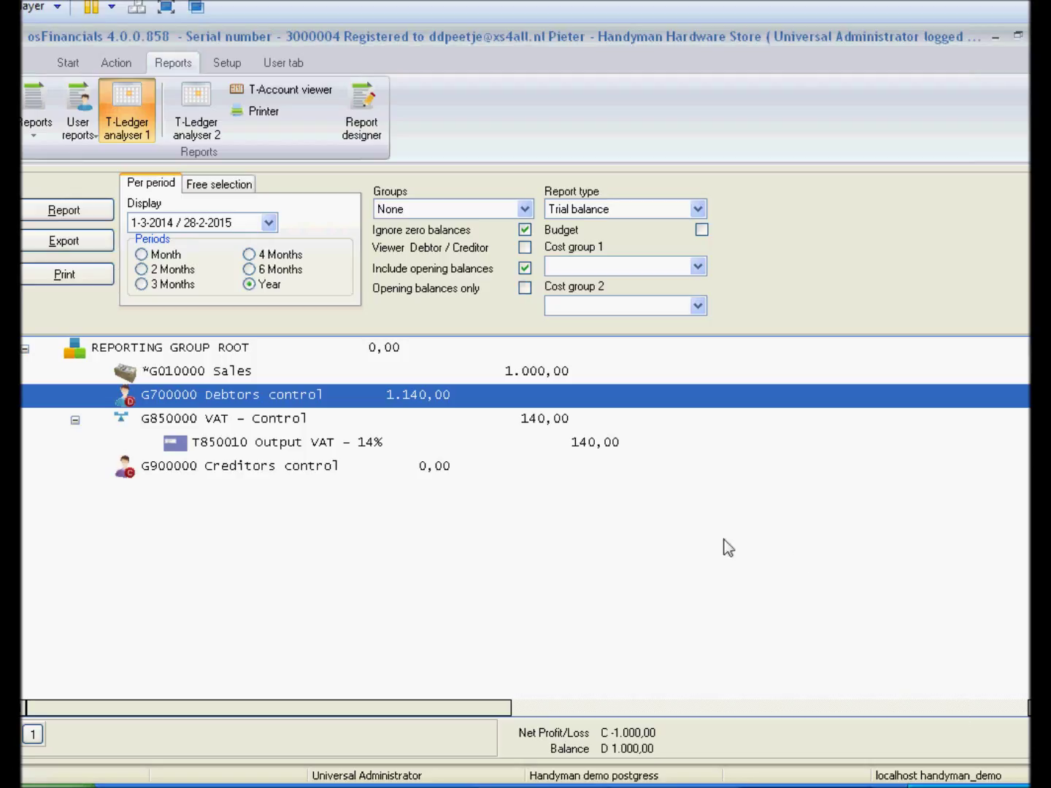
left_click(248, 417)
left_click(245, 443)
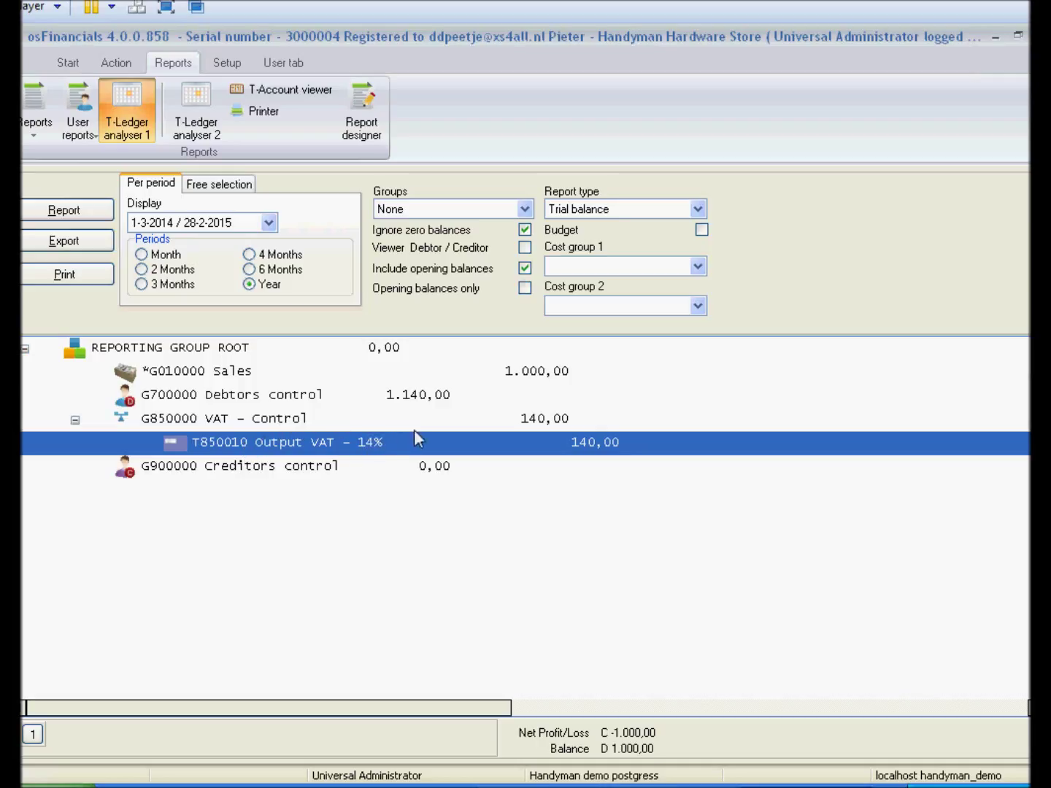
left_click(251, 396)
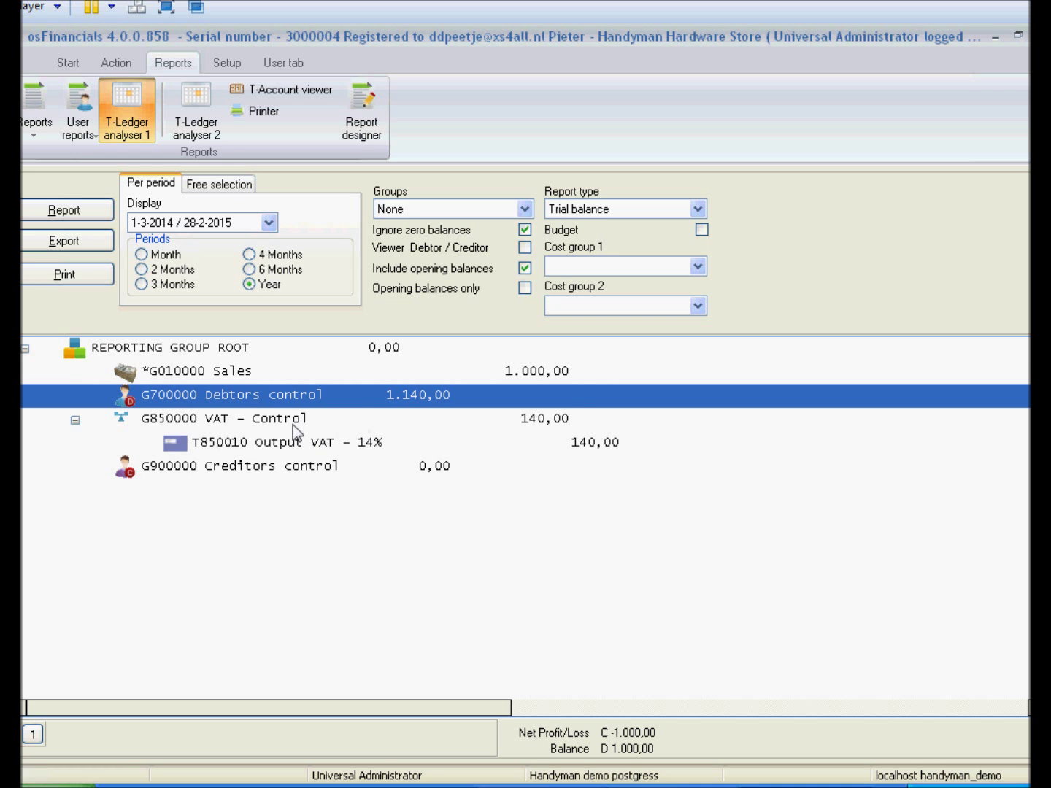
left_click(286, 444)
left_click(266, 398)
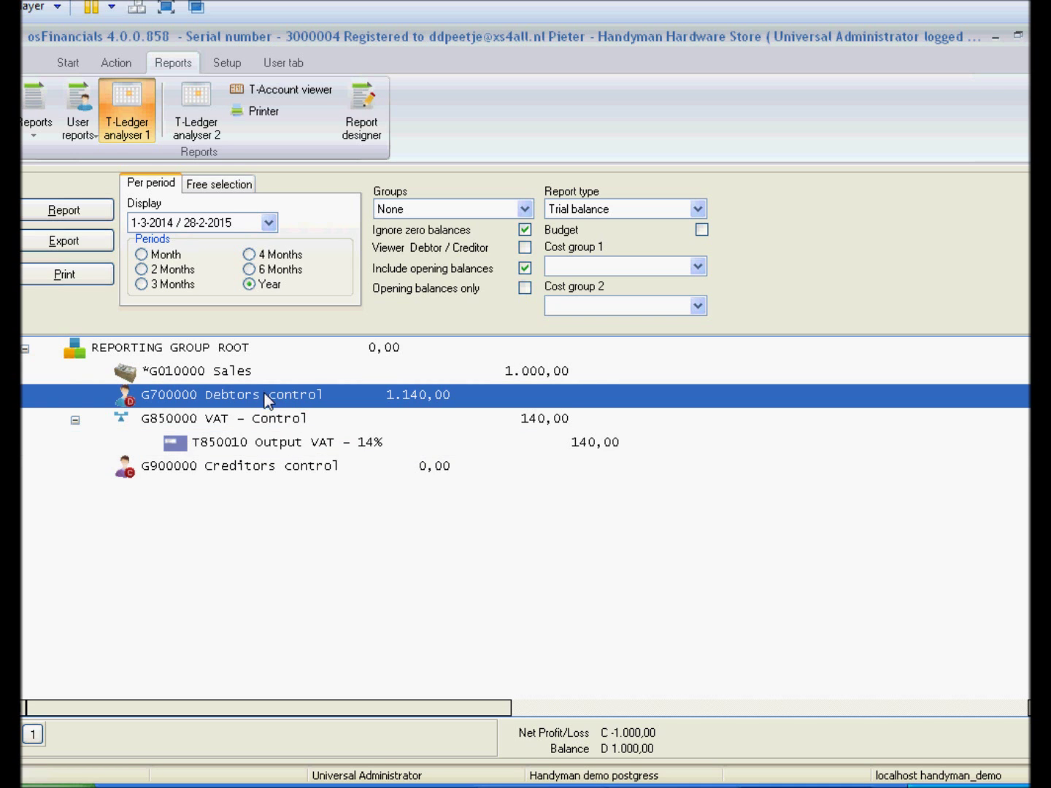
left_click(264, 443)
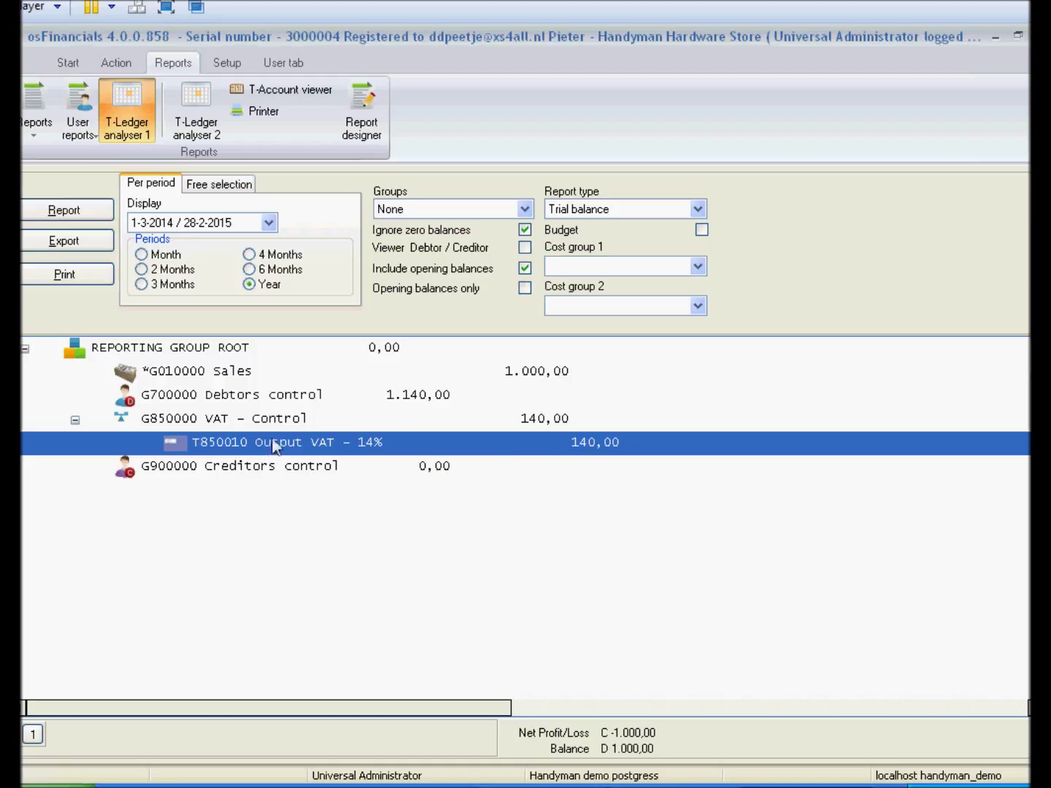